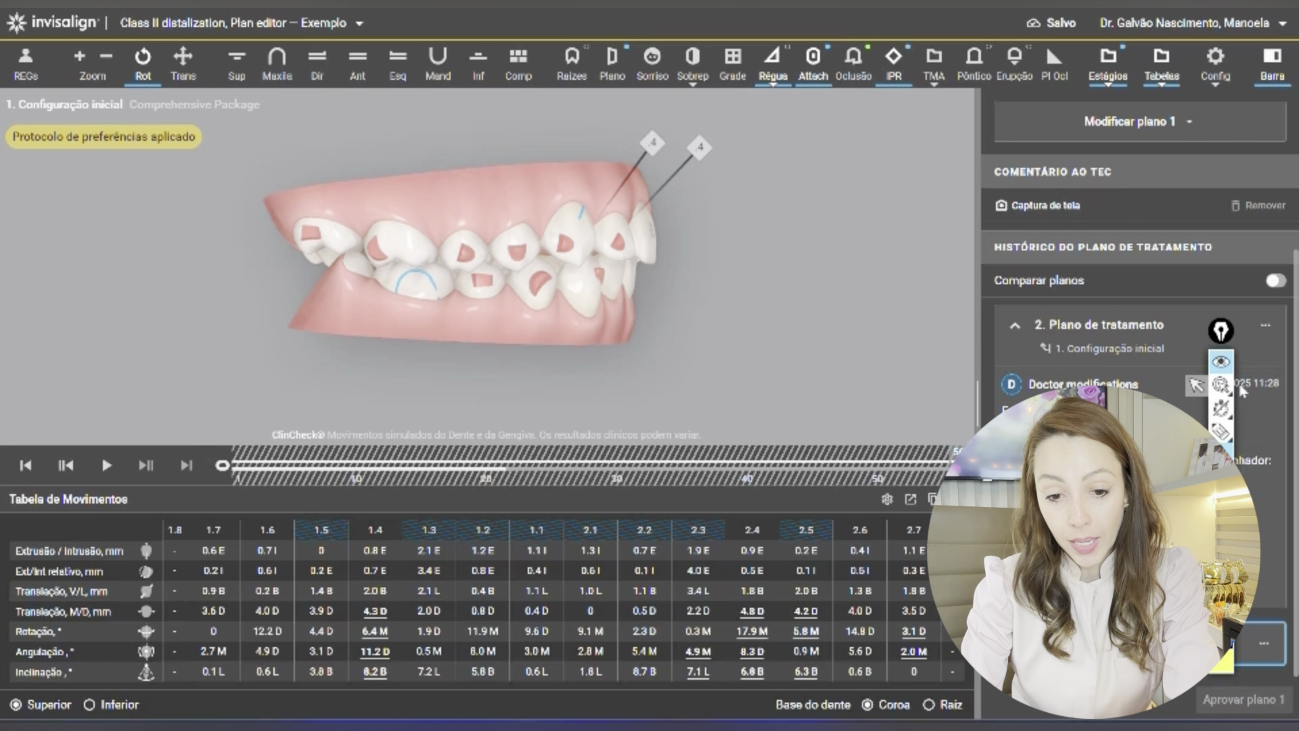
Open treatment plan 2 and review its tooth movements from the initial stage to stage 27 on the patient's right side.
scroll(1264, 438, up, 2)
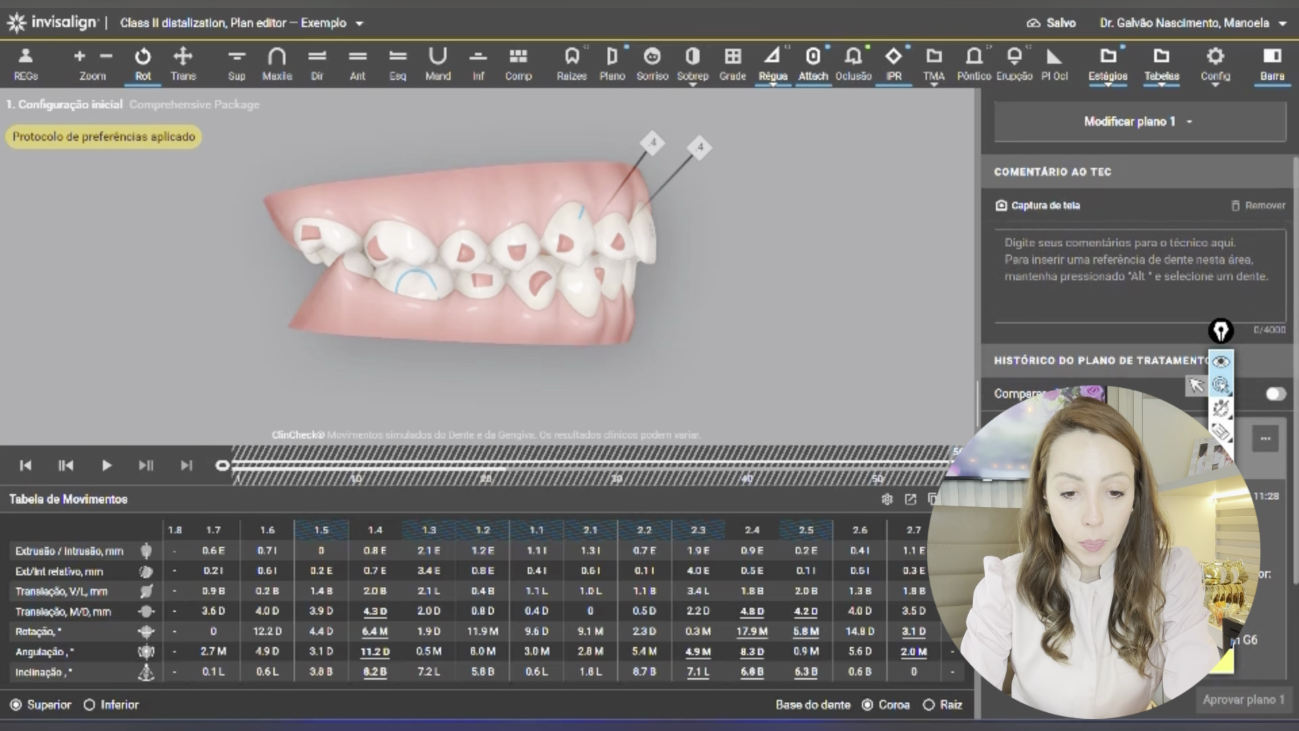
click(1150, 448)
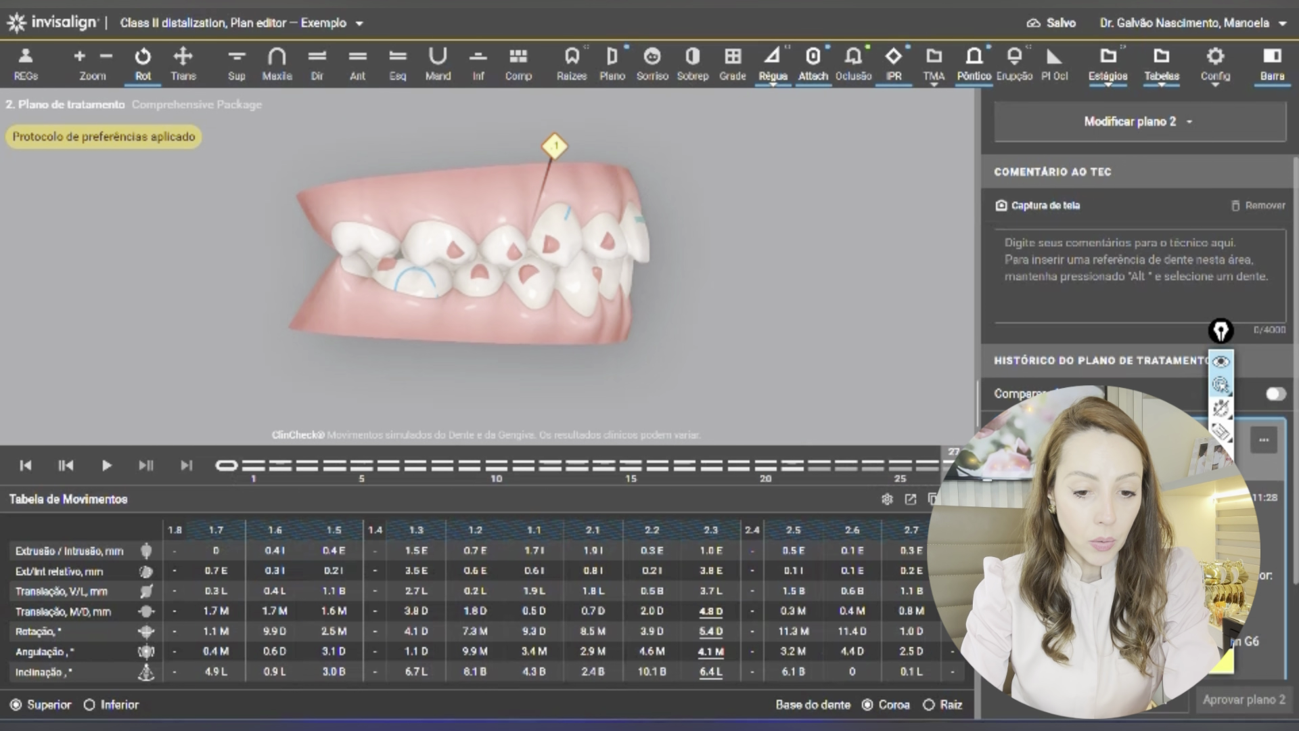
click(230, 465)
drag(231, 467, 955, 463)
drag(501, 260, 575, 268)
scroll(575, 269, up, 2)
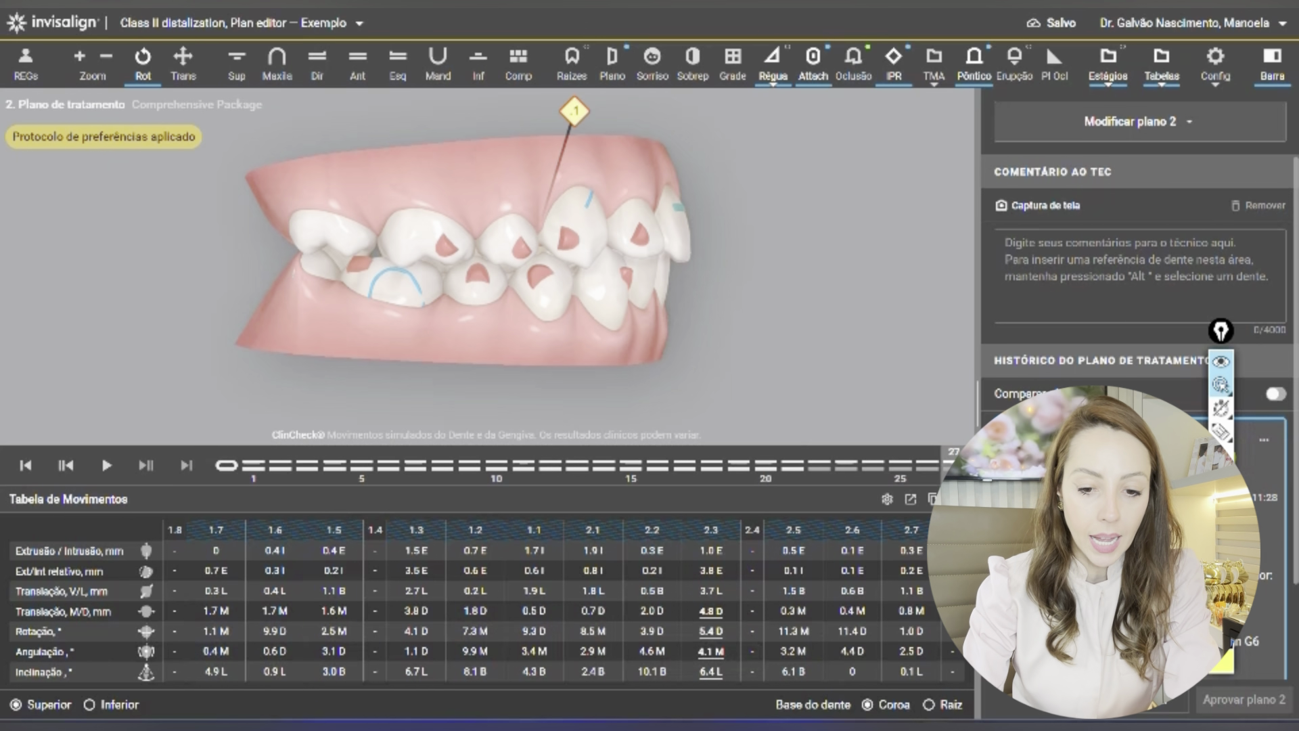
Underline the mesial/distal translation row of the movement table and review the left side from the initial stage to stage 27.
drag(19, 619, 940, 619)
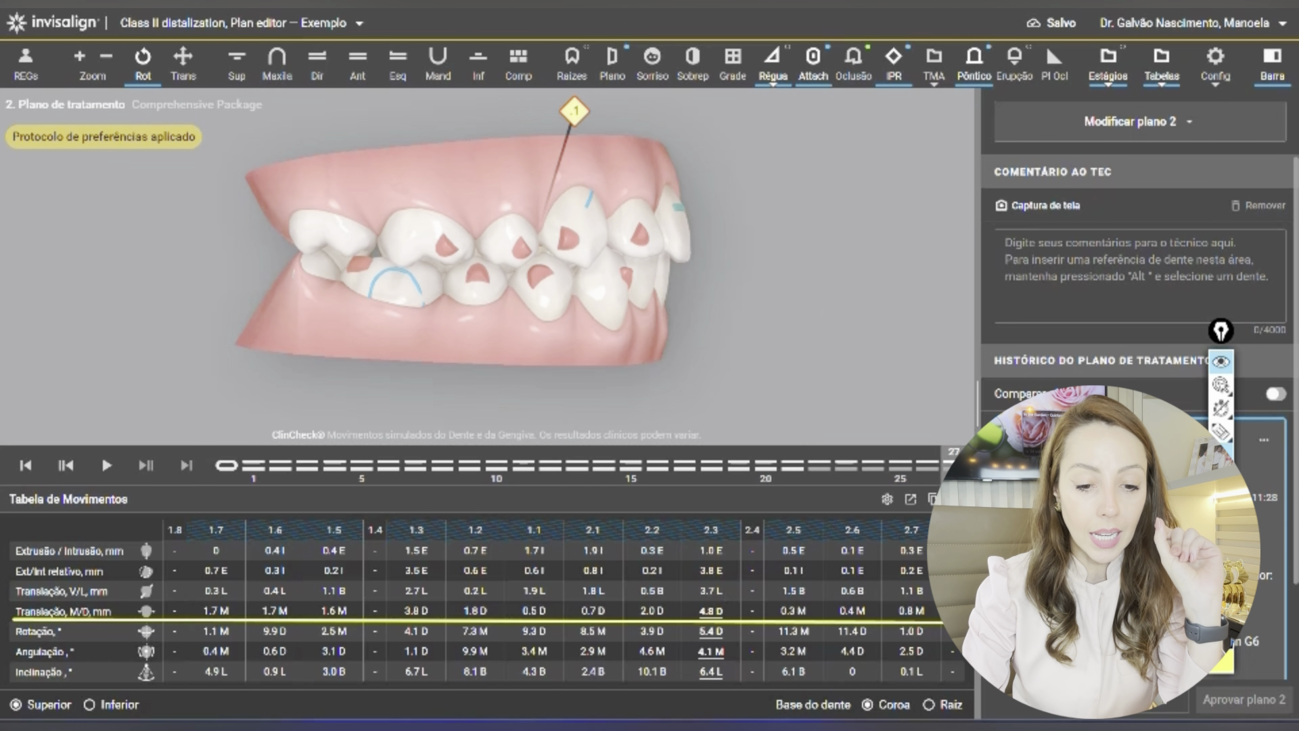
click(1220, 386)
mouse_move(621, 255)
mouse_down()
mouse_move(386, 219)
mouse_move(327, 397)
mouse_up()
click(226, 467)
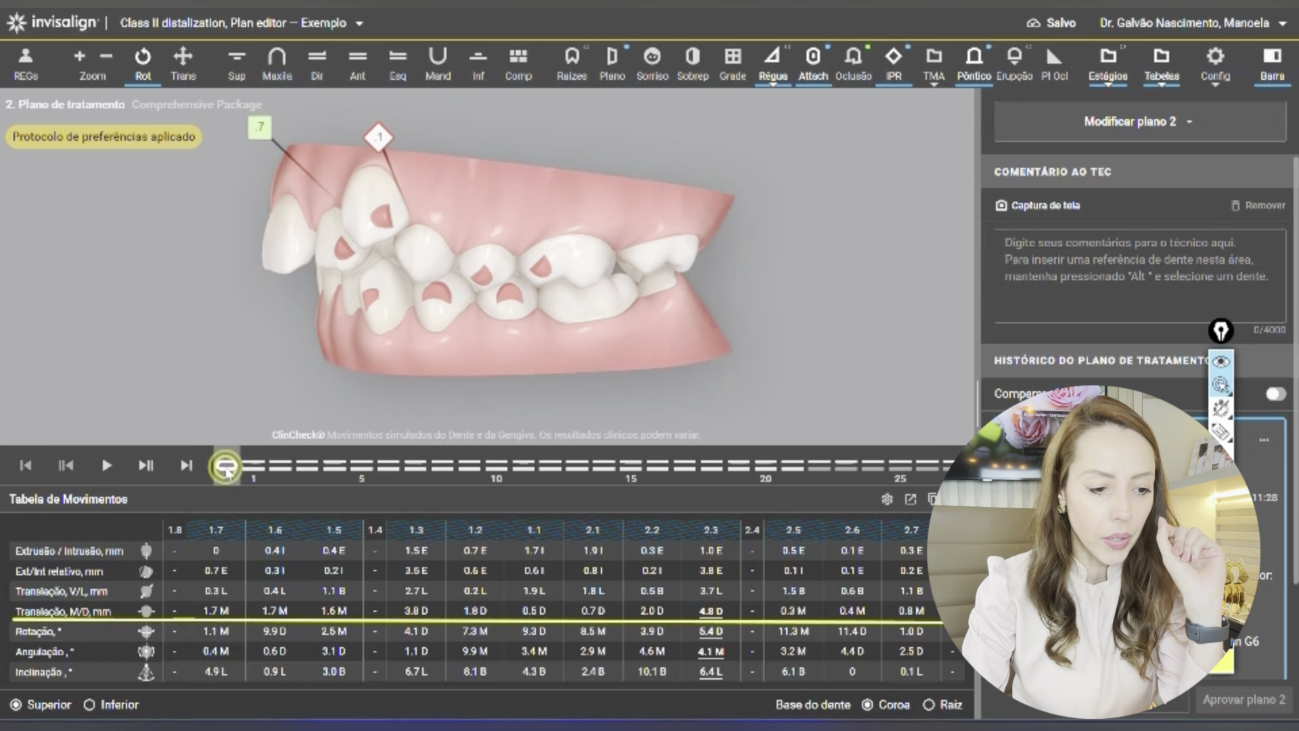
drag(226, 467, 950, 466)
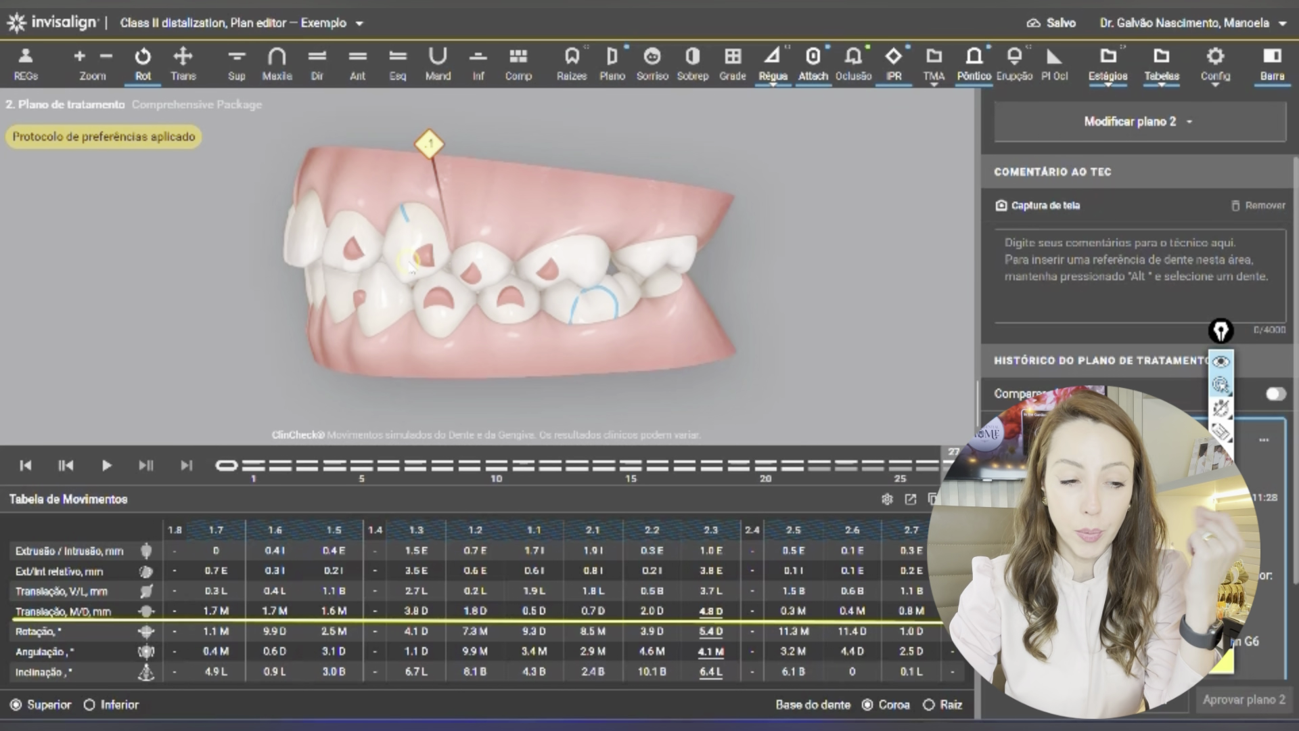
Clear the screen annotation, hide the movement table, and open plan 2 for modification in Controles 3D.
click(1220, 362)
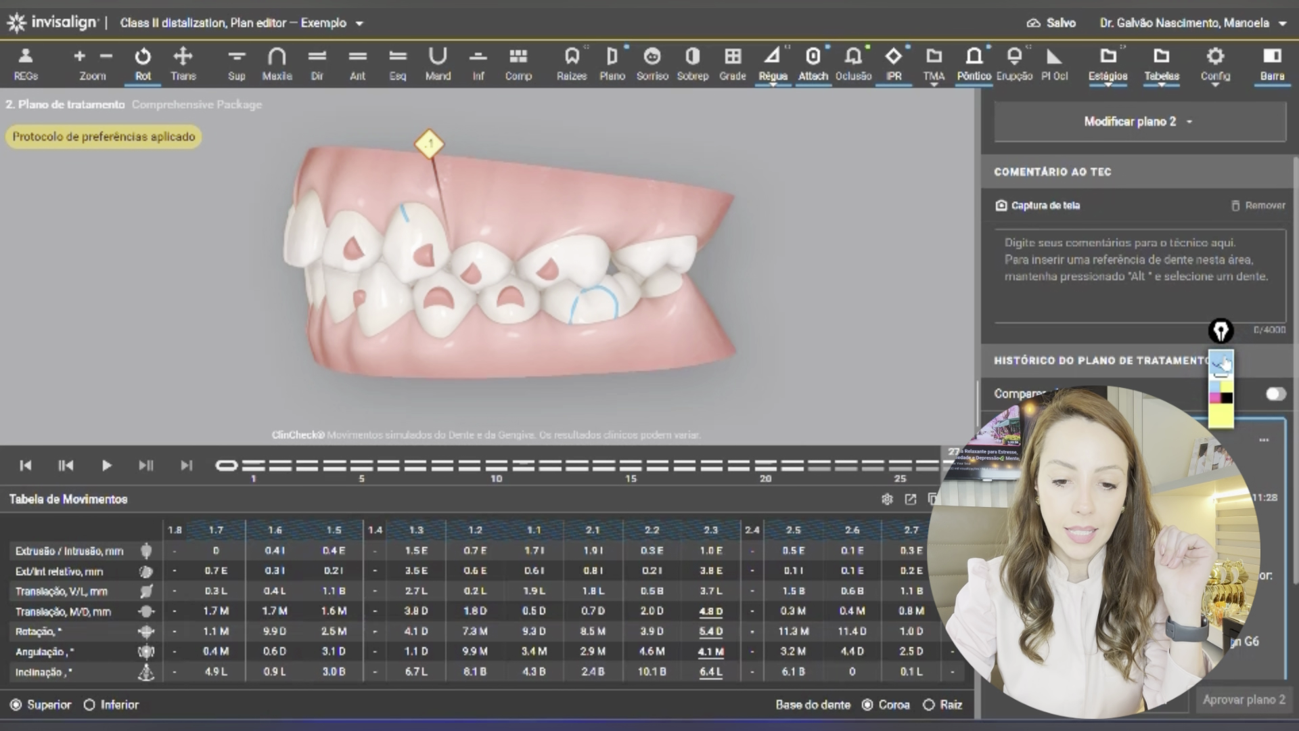
click(956, 499)
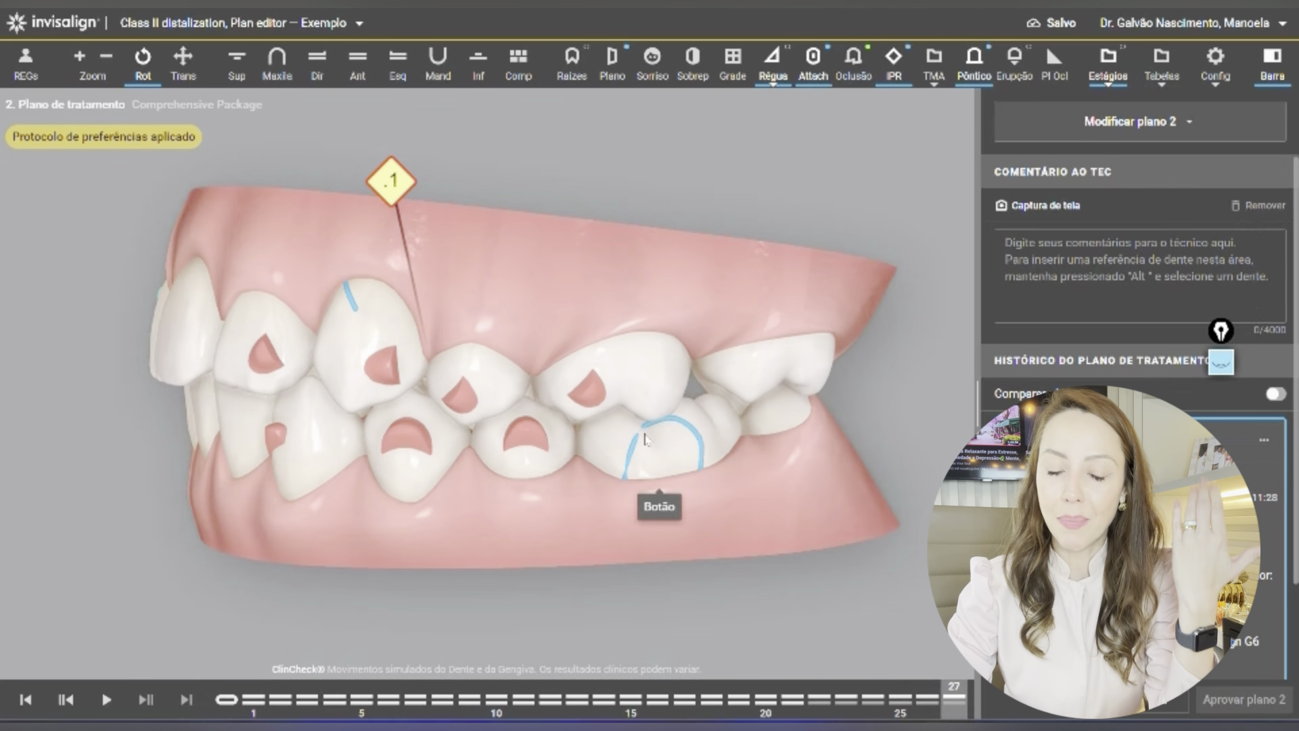
drag(701, 396, 711, 386)
click(1121, 122)
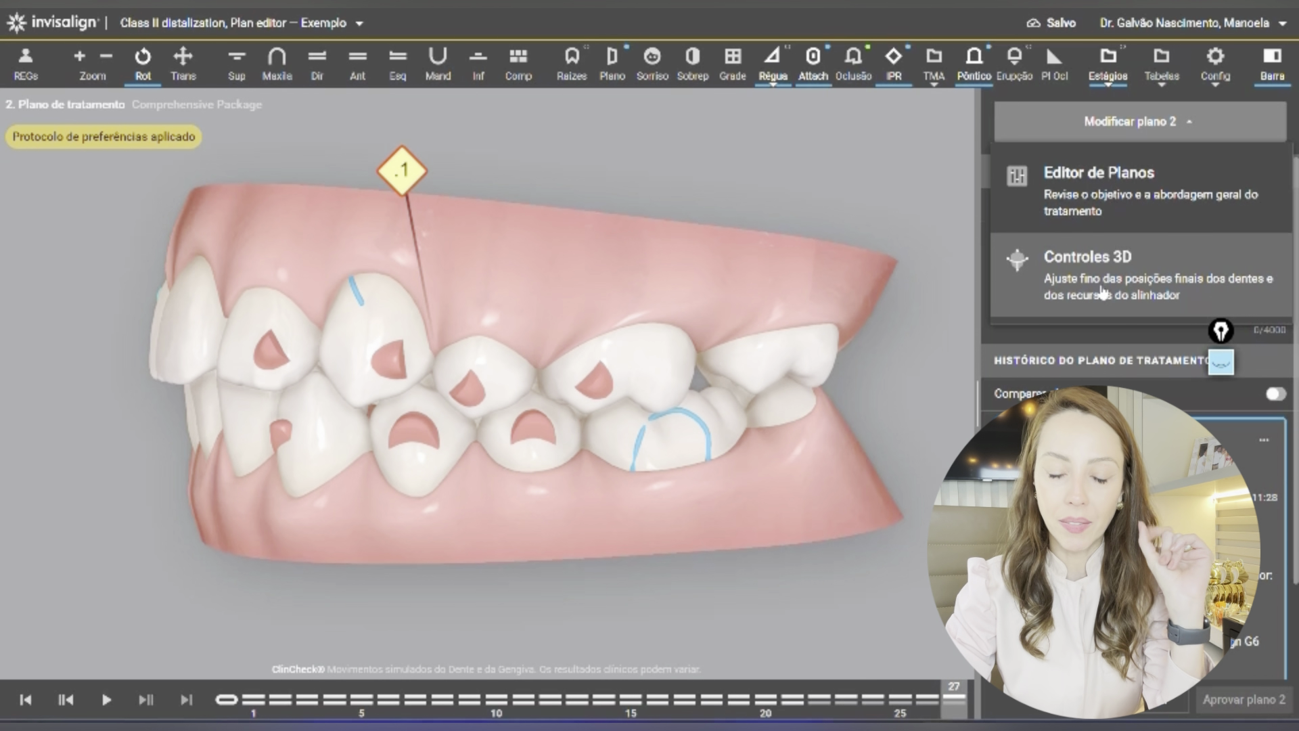
click(1097, 285)
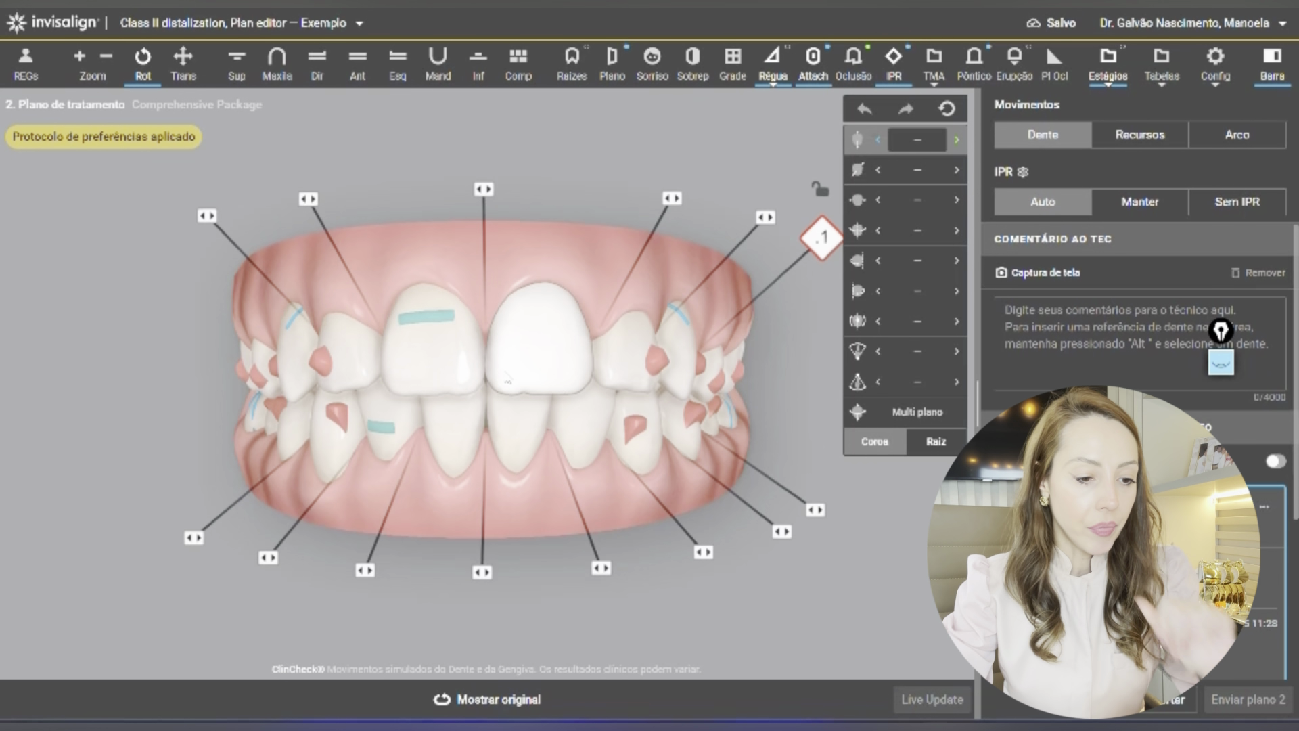
Remove the 0.1 mm IPR between teeth 2.3 and 2.5 on the upper left side.
drag(549, 371, 331, 391)
mouse_move(408, 238)
click(408, 287)
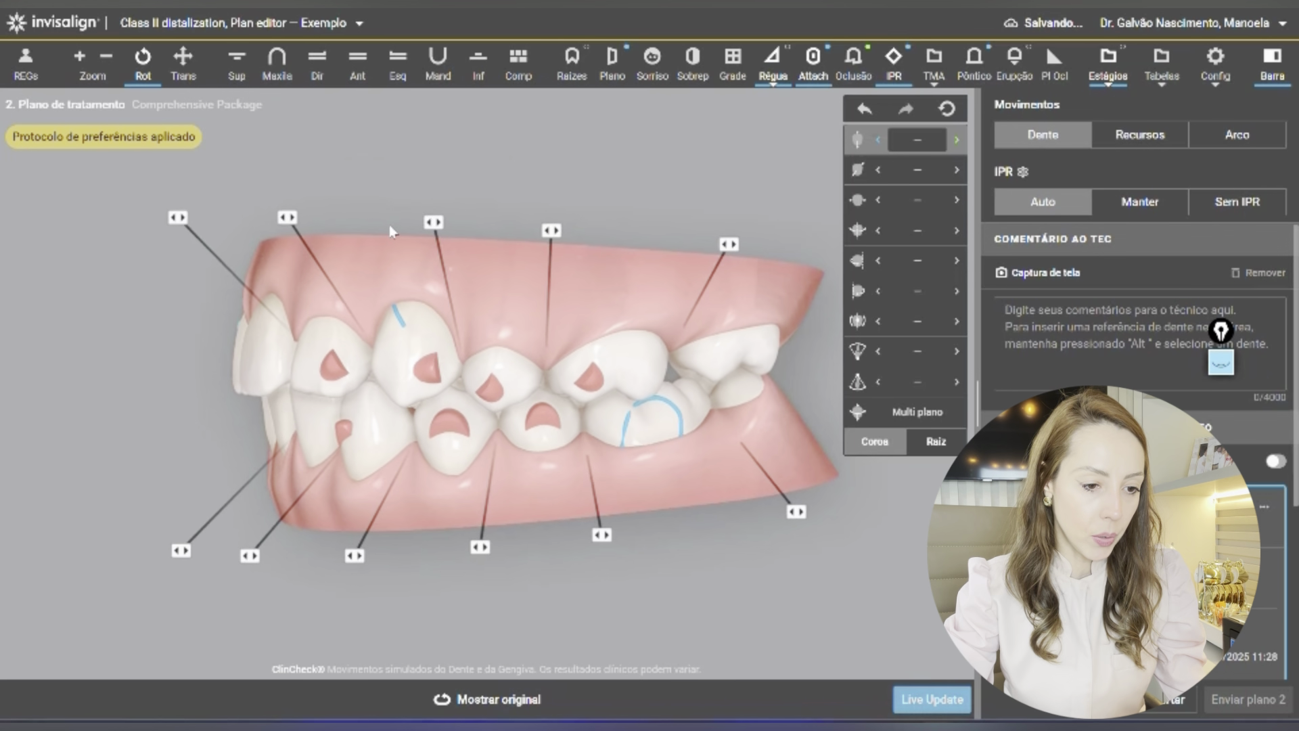
Set the mesial/distal translation of upper left canine 2.3 to 4.0 mm distal.
click(434, 364)
drag(572, 270, 580, 275)
click(902, 201)
double_click(915, 199)
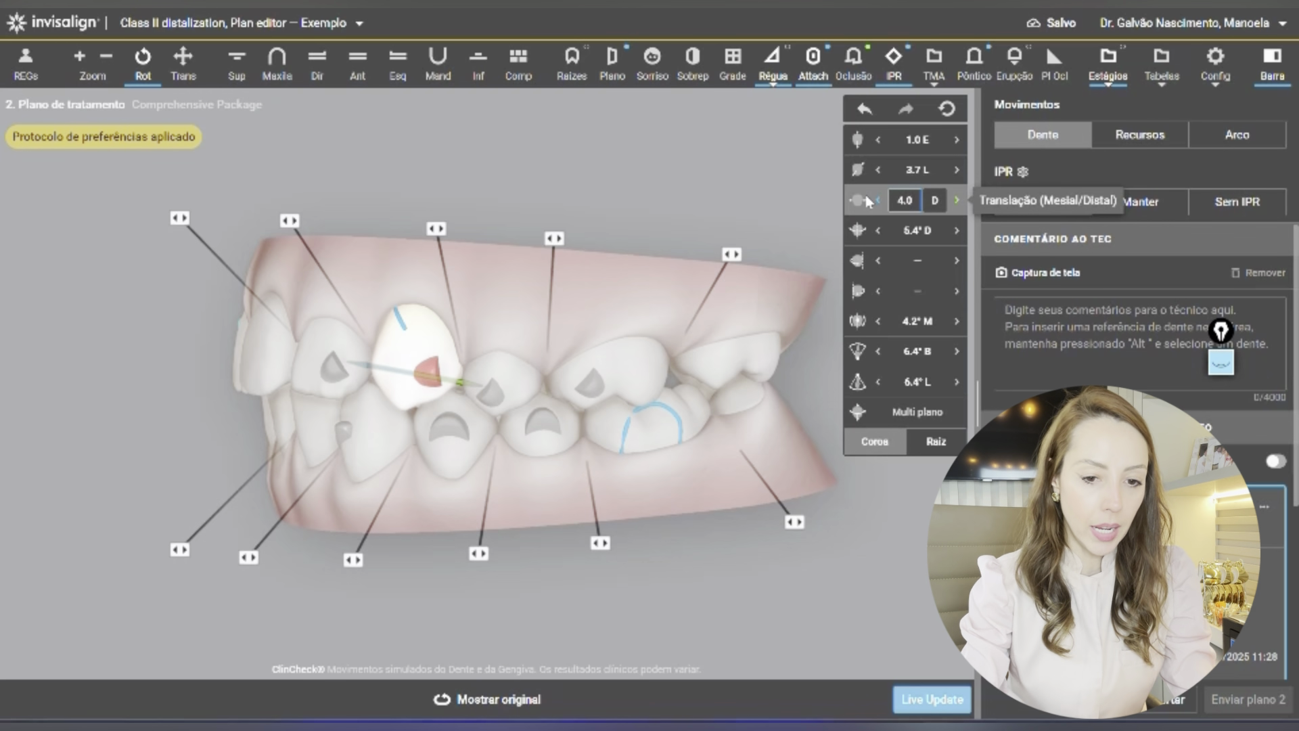
text(4.0)
key(Return)
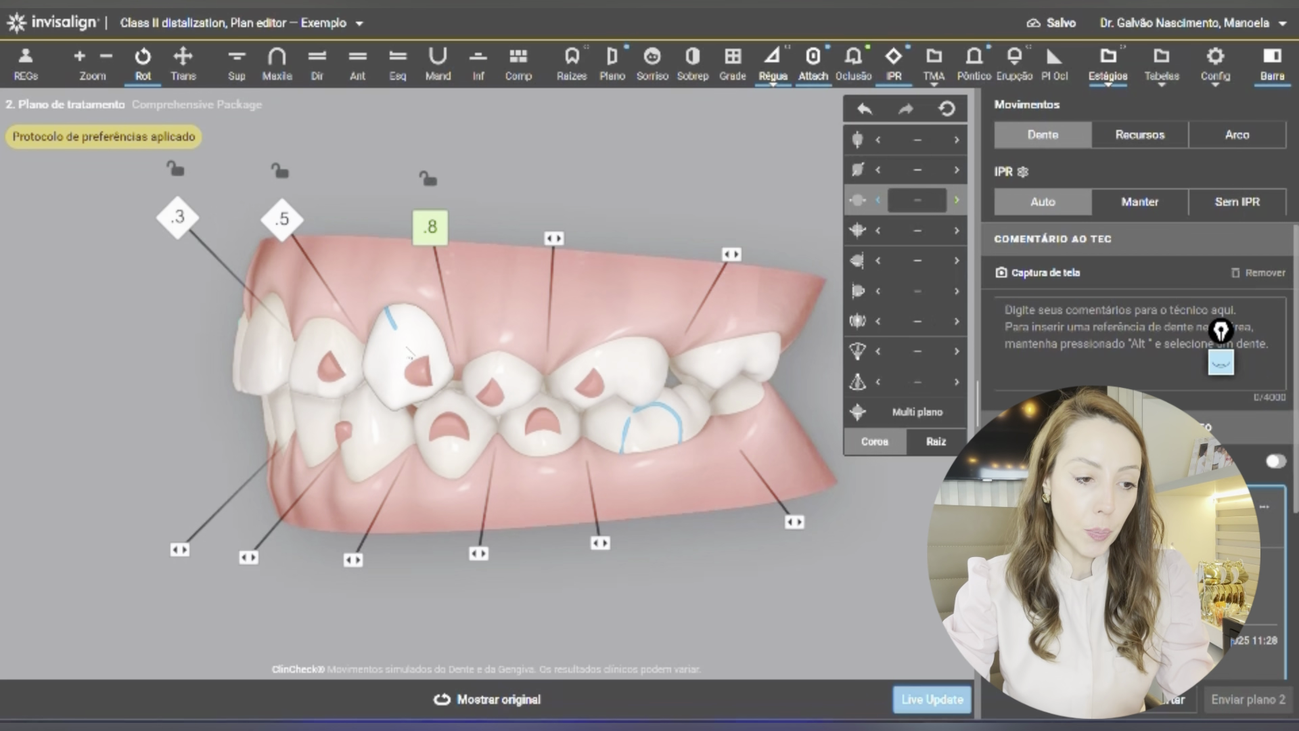
Close the 0.8 mm space distal to tooth 2.3 while keeping that tooth temporarily locked.
right_click(329, 369)
click(426, 387)
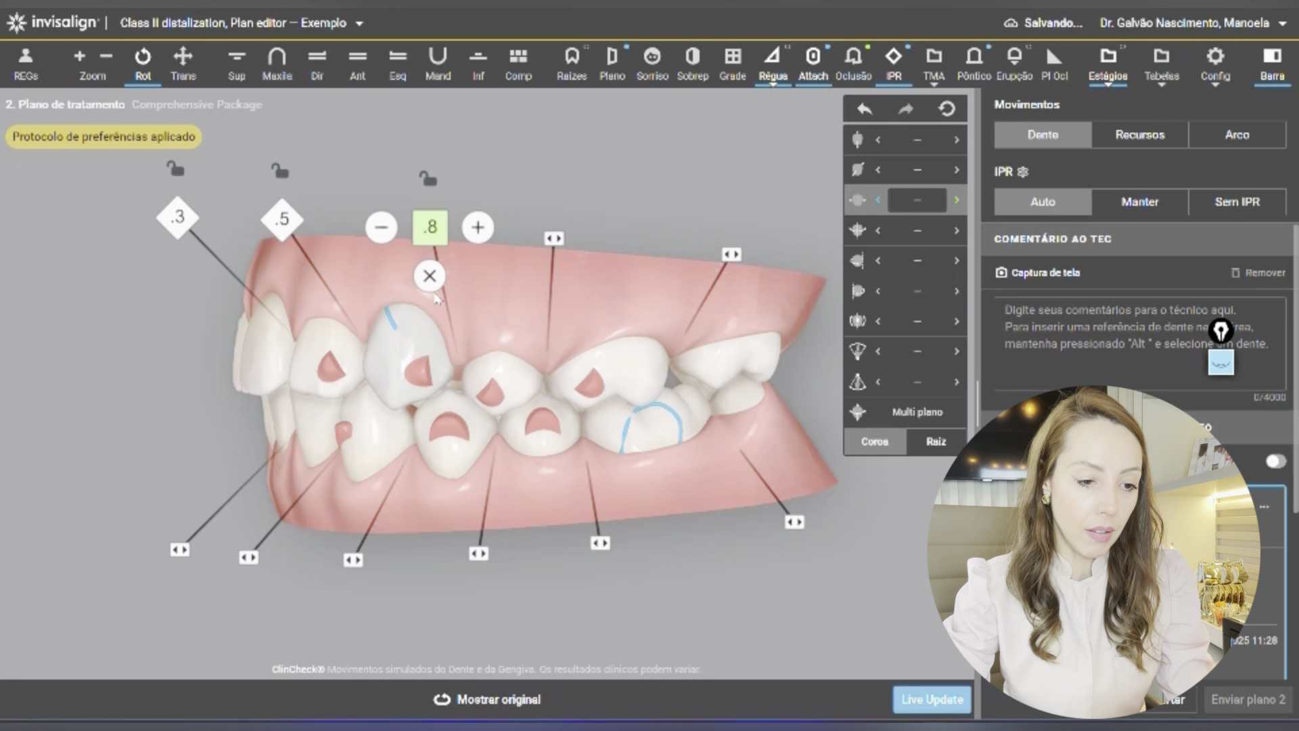
click(429, 275)
right_click(408, 358)
click(415, 395)
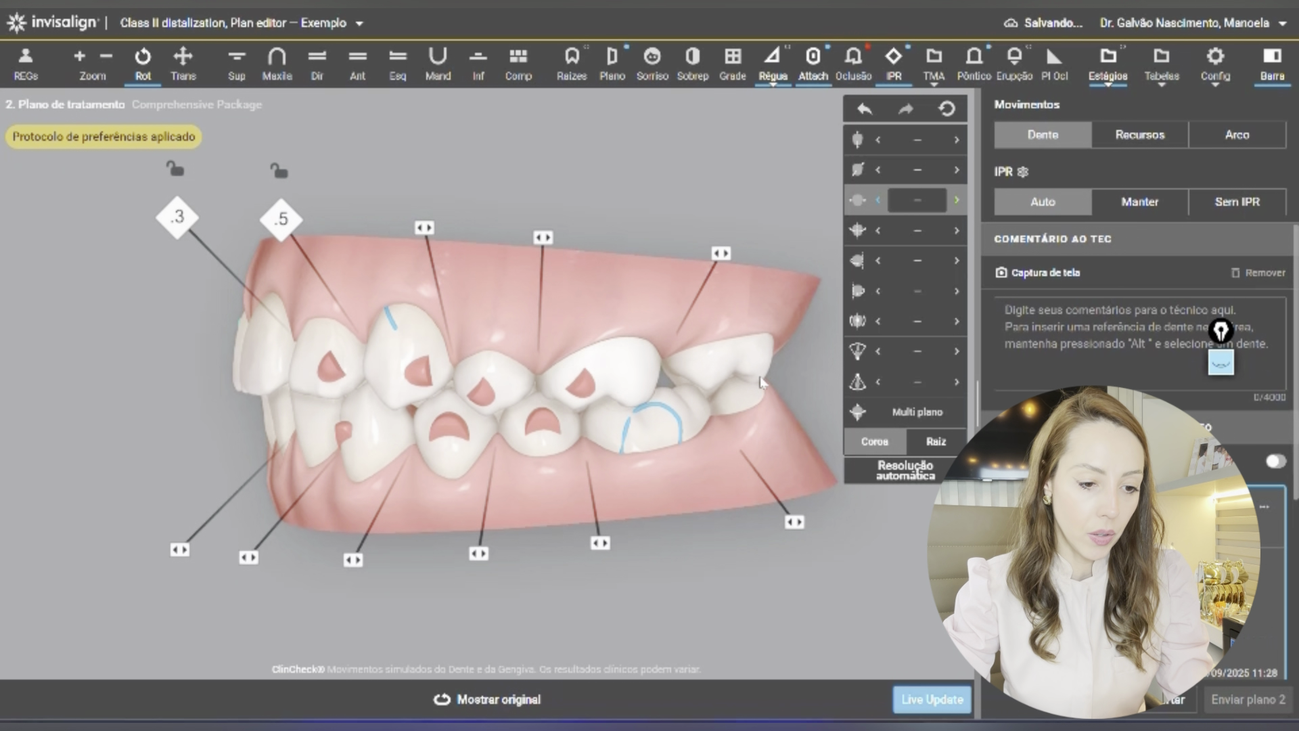
Examine the mesial/distal movement values of the upper left teeth 2.7, 2.6, 2.5 and 2.3.
click(758, 374)
click(602, 379)
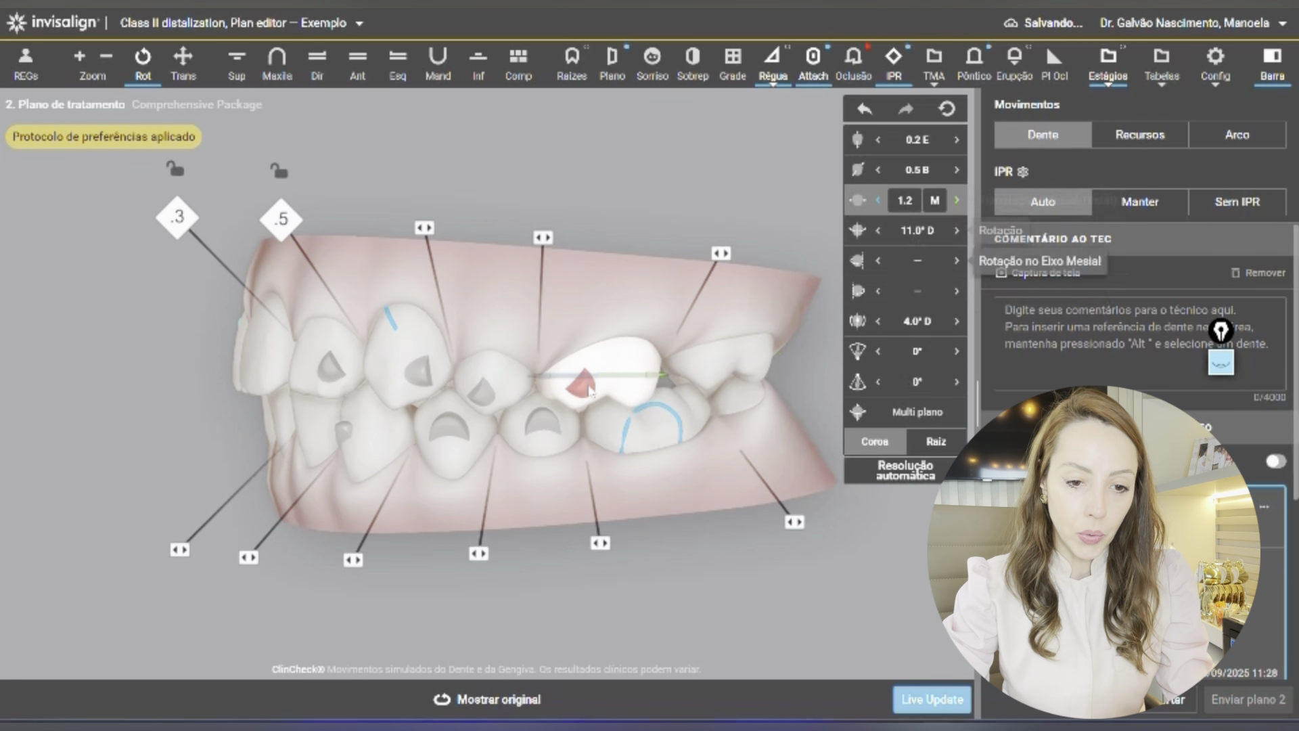
click(478, 399)
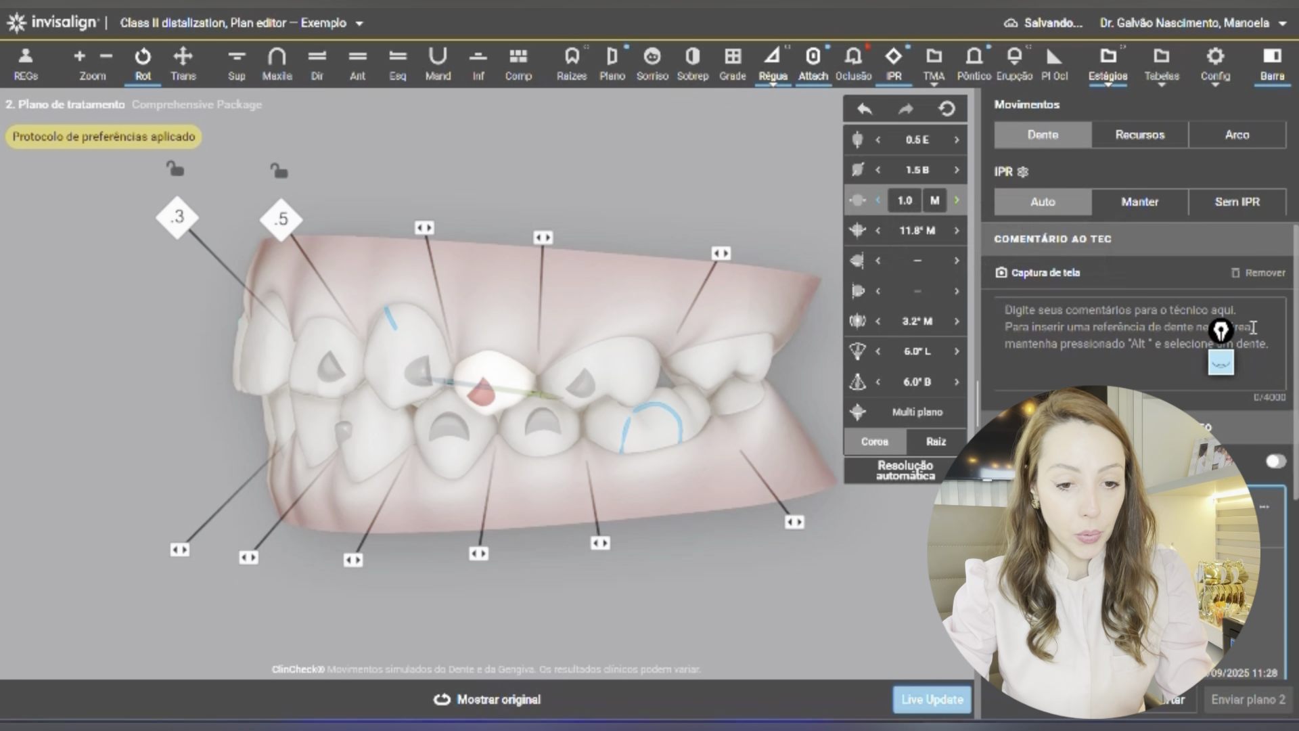
click(1220, 370)
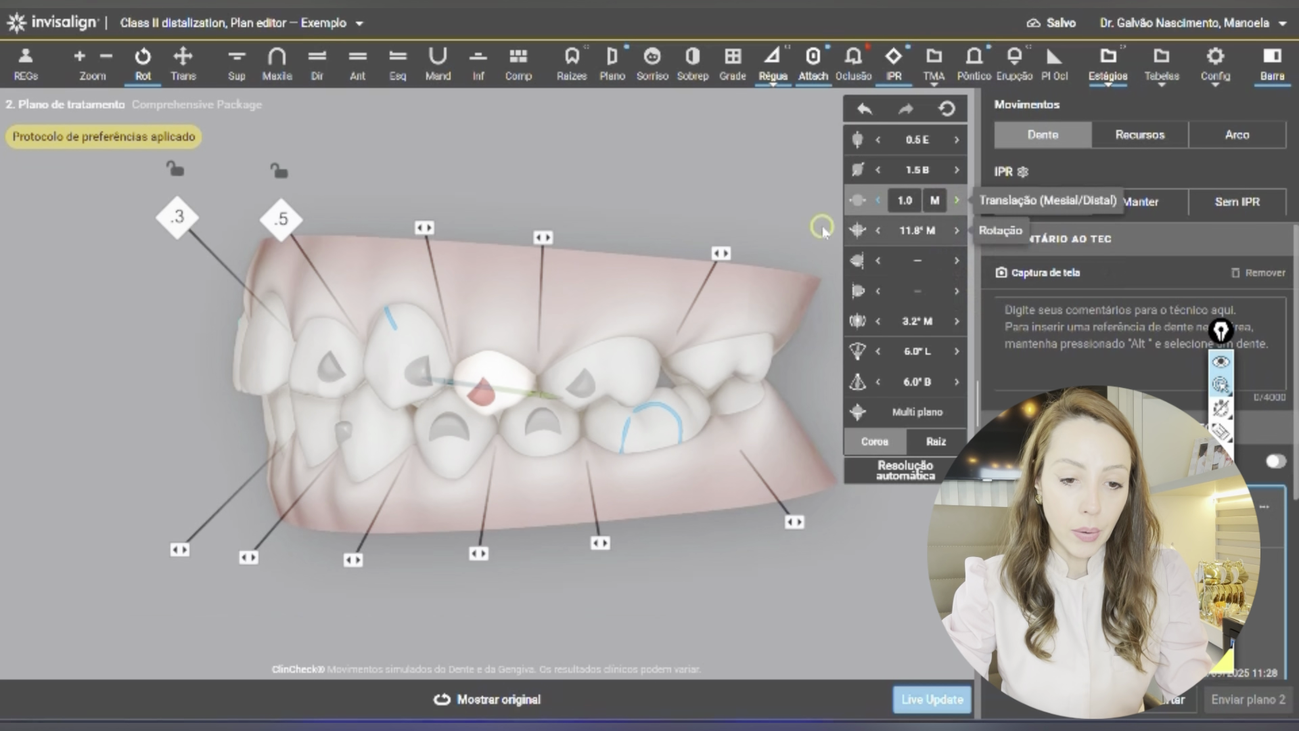
click(406, 357)
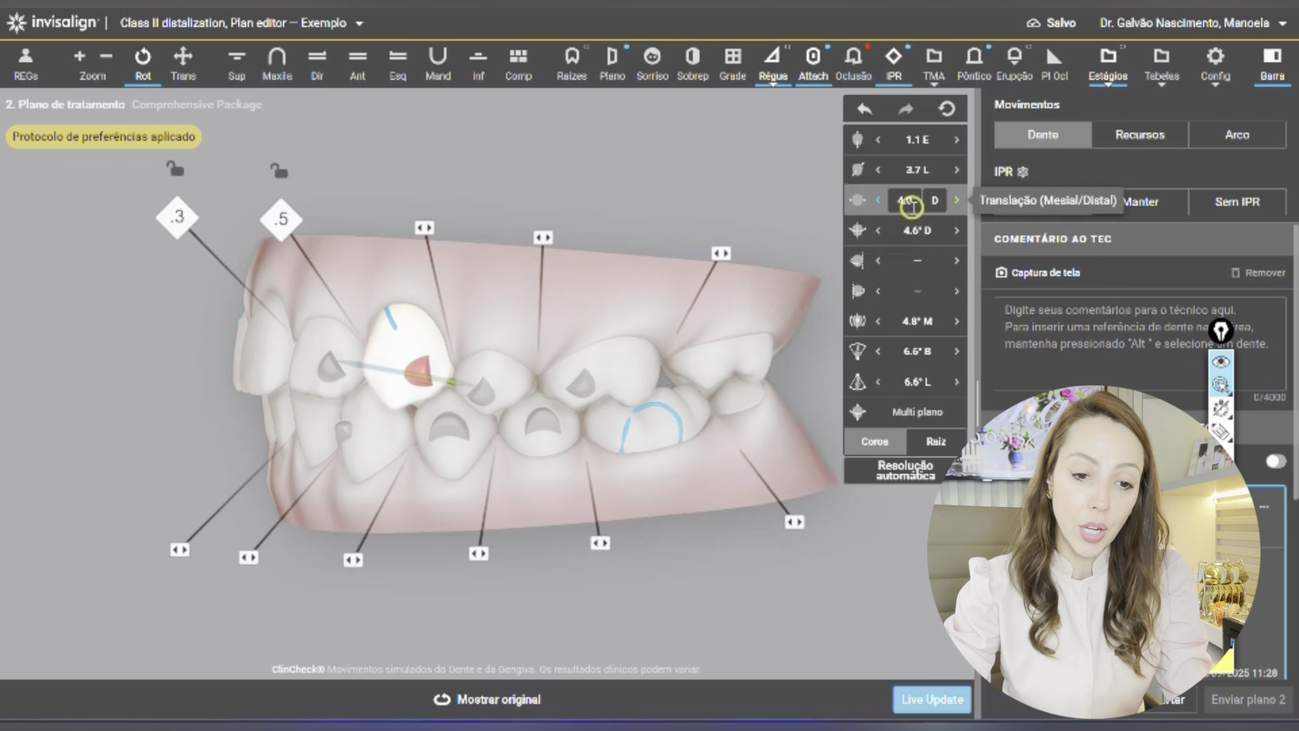
Remove the 0.1 mm IPR between teeth 1.3 and 1.5 on the upper right side.
click(341, 442)
mouse_move(268, 400)
mouse_down()
mouse_move(439, 370)
mouse_move(467, 390)
mouse_move(424, 411)
mouse_move(646, 381)
mouse_up()
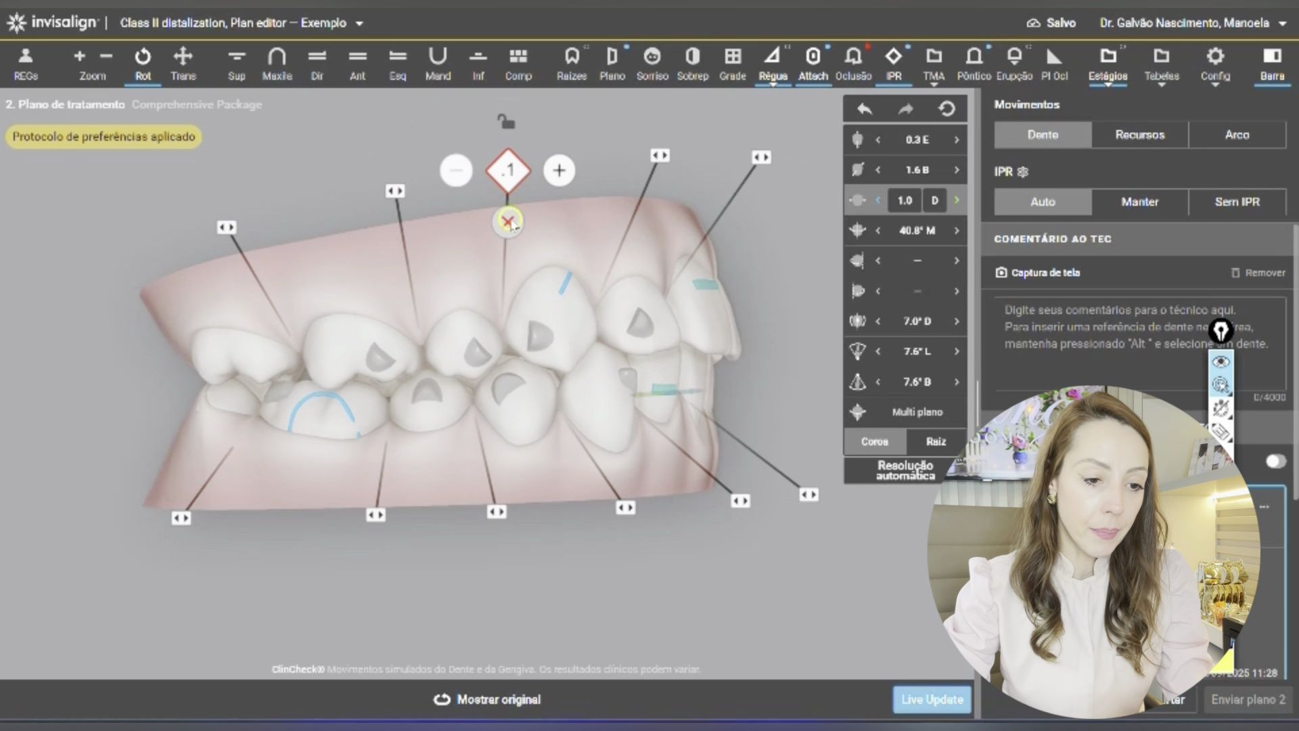
click(509, 222)
With tooth 2.3 temporarily locked, remove the 0.5 mm IPR between 2.2 and 2.3 and the 0.3 mm IPR between 2.1 and 2.2.
mouse_move(603, 330)
mouse_down()
mouse_move(368, 342)
mouse_move(594, 440)
mouse_move(579, 477)
mouse_up()
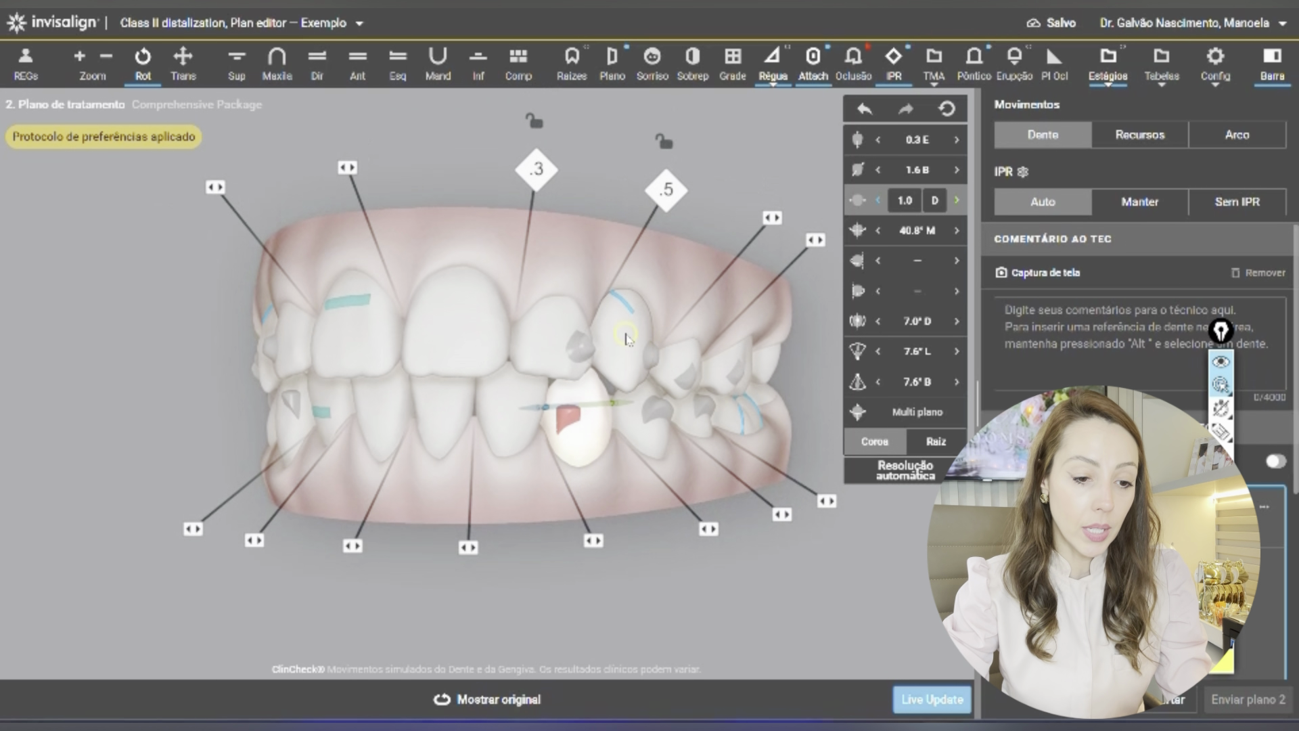
right_click(631, 361)
mouse_move(667, 203)
click(664, 241)
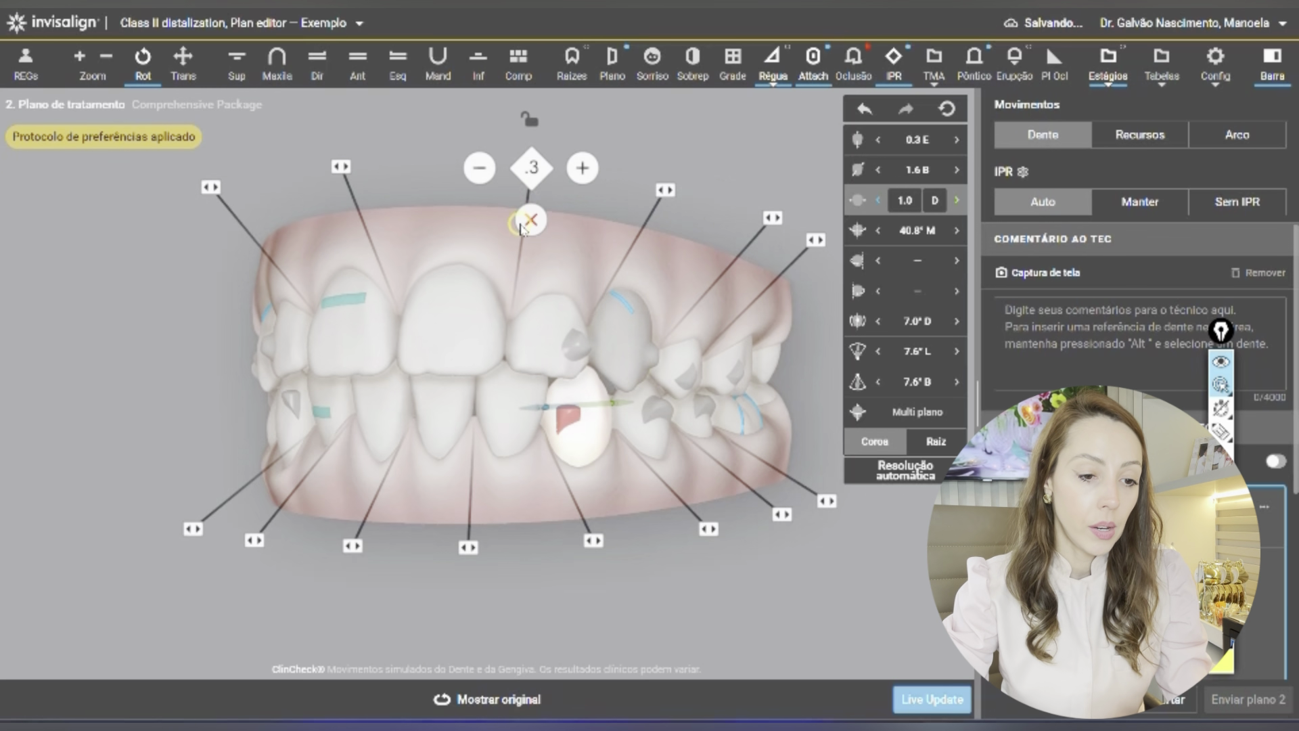
click(531, 221)
right_click(616, 343)
click(629, 375)
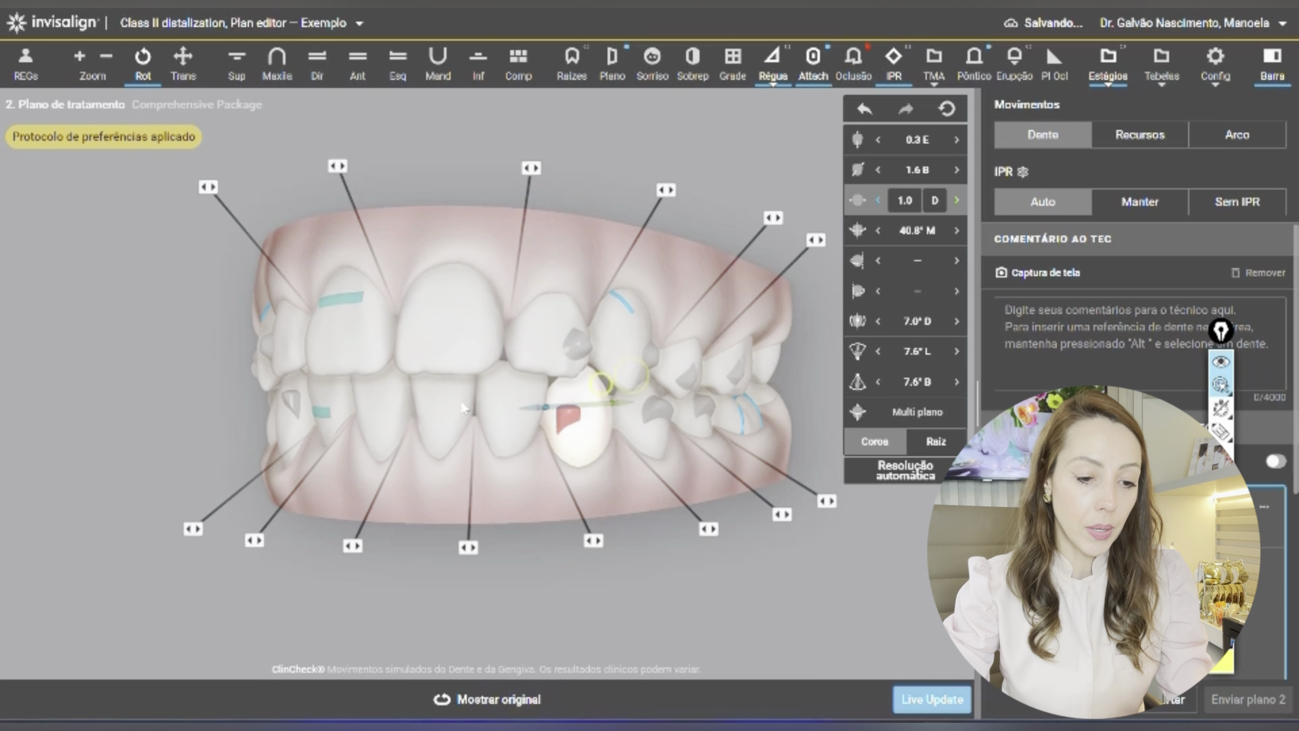
Examine the movement values of teeth 1.3 and 4.1, and compare the frontal view with the original tooth positions.
drag(460, 403, 620, 396)
click(546, 376)
drag(702, 406, 664, 368)
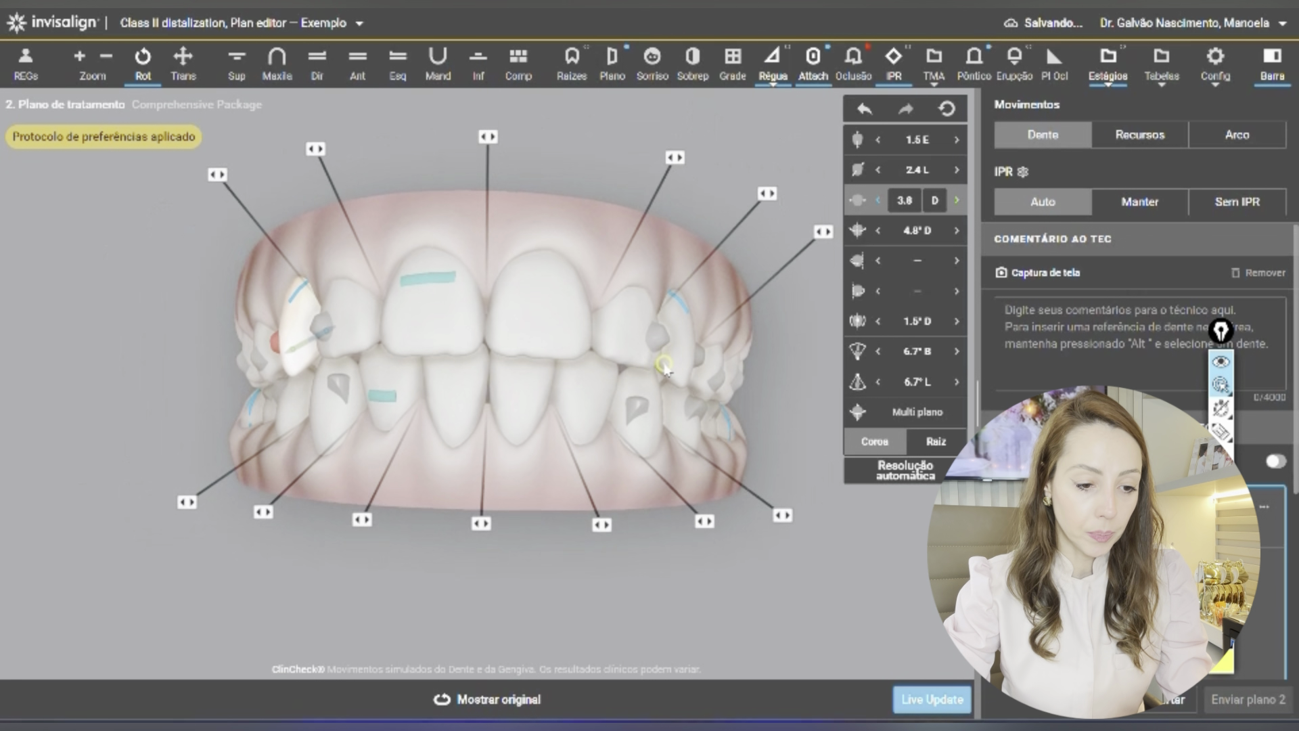
mouse_move(449, 430)
mouse_down()
mouse_move(445, 459)
mouse_move(448, 433)
mouse_up()
click(447, 433)
drag(348, 516, 354, 525)
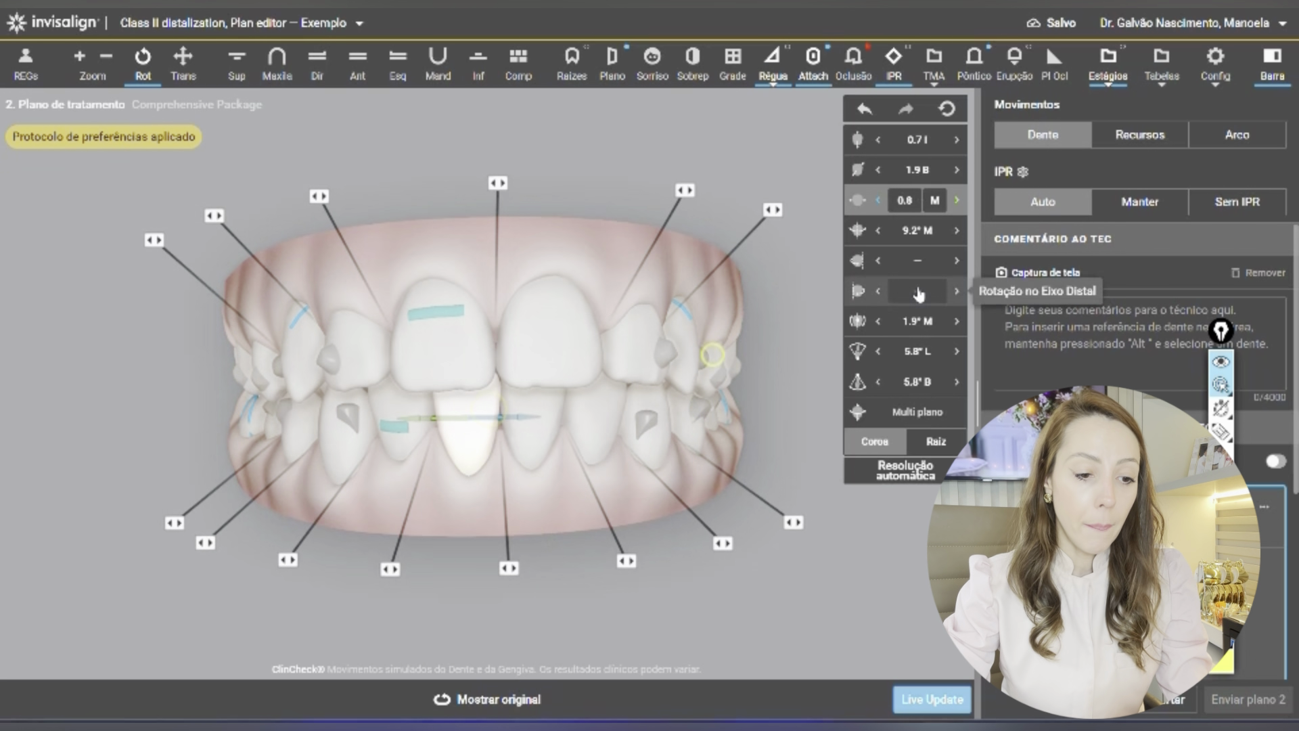
click(507, 700)
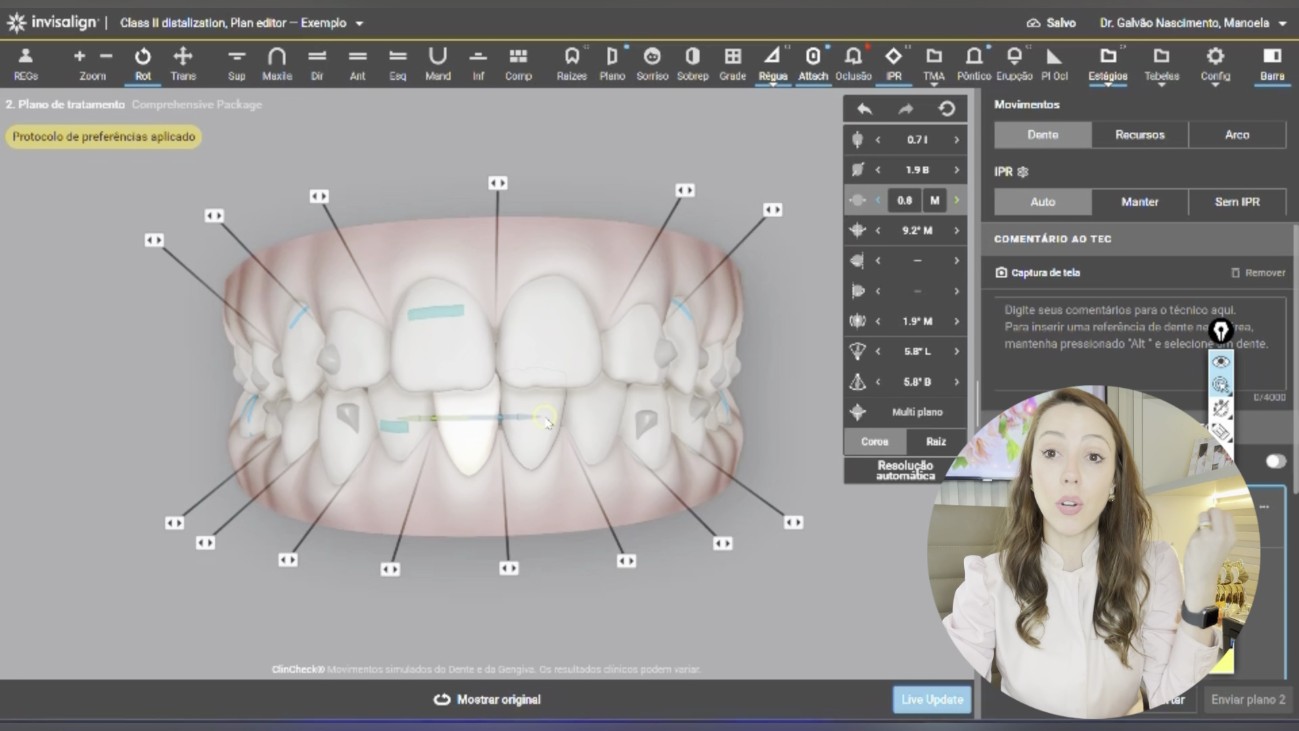
click(525, 699)
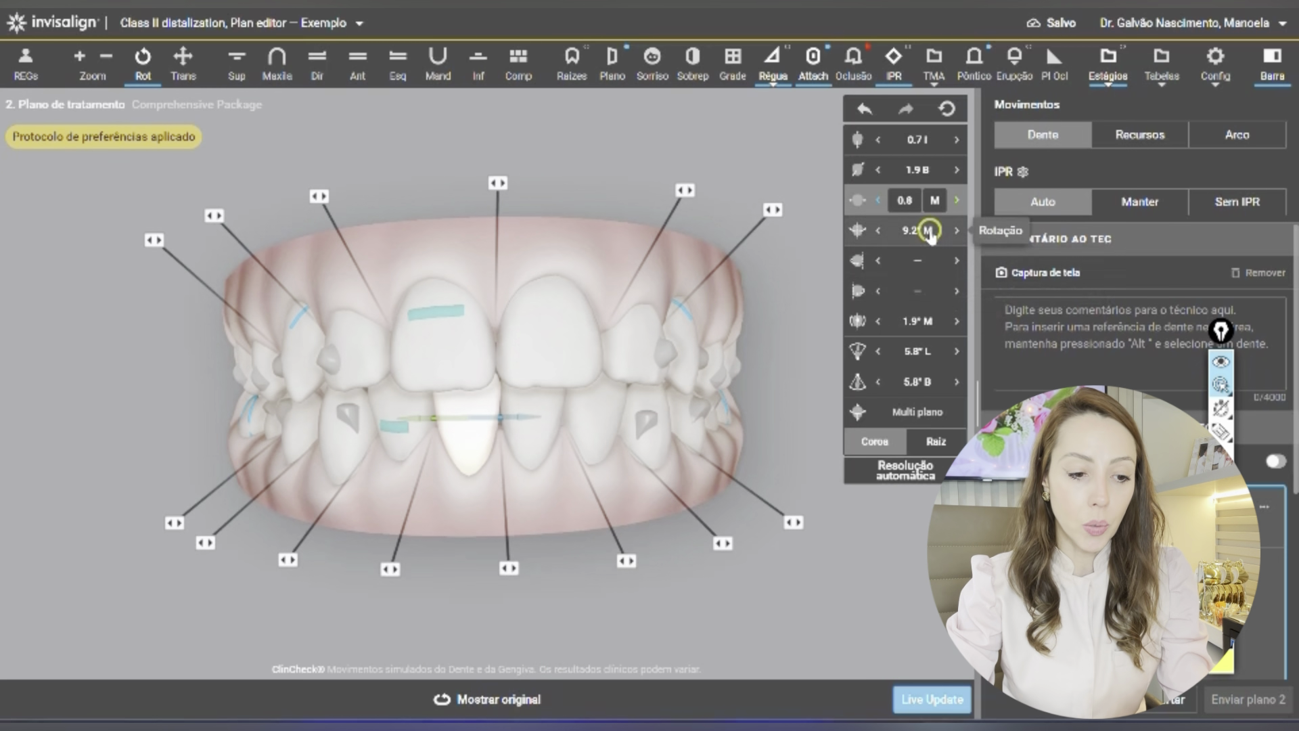
Shift lower right central incisor 4.1 distally to open a 0.5 mm space at the lower midline.
click(956, 201)
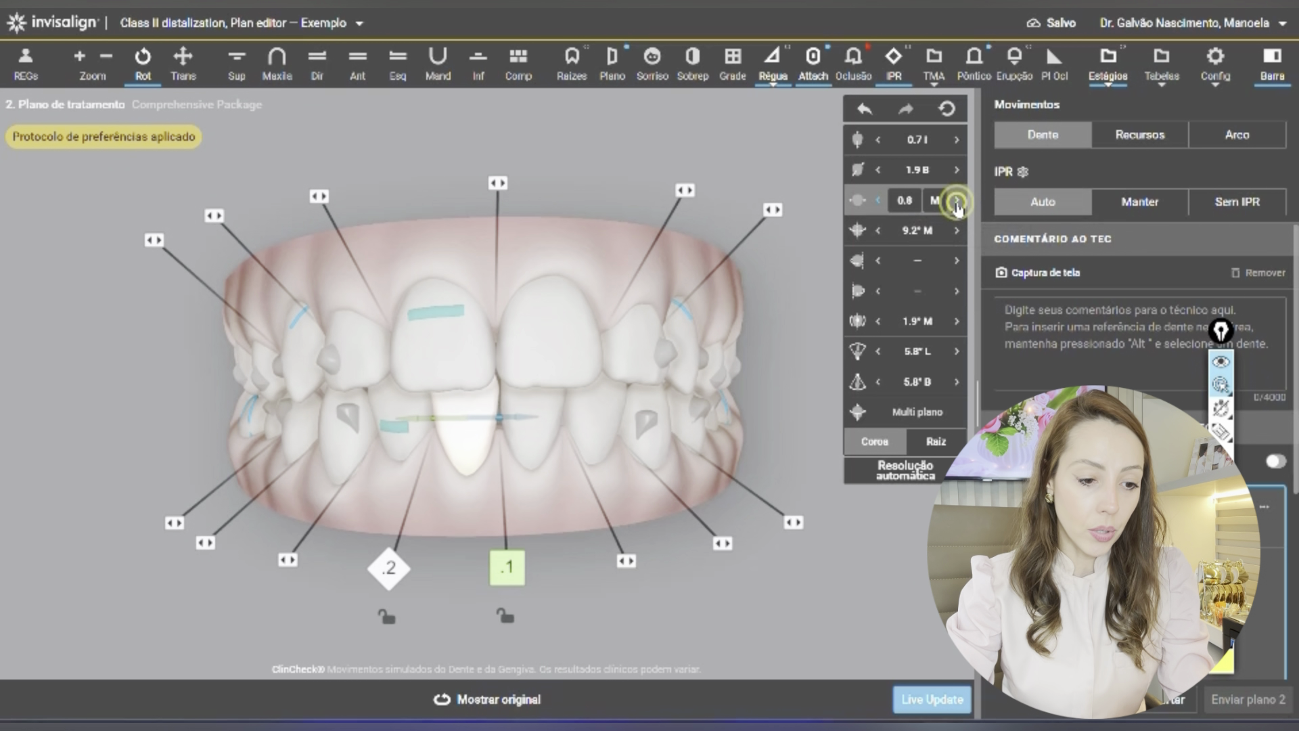
click(955, 201)
click(956, 201)
Set the mesial/distal translation of lower left central incisor 3.1 to 0.1 mm mesial, closing the lower midline space.
click(540, 440)
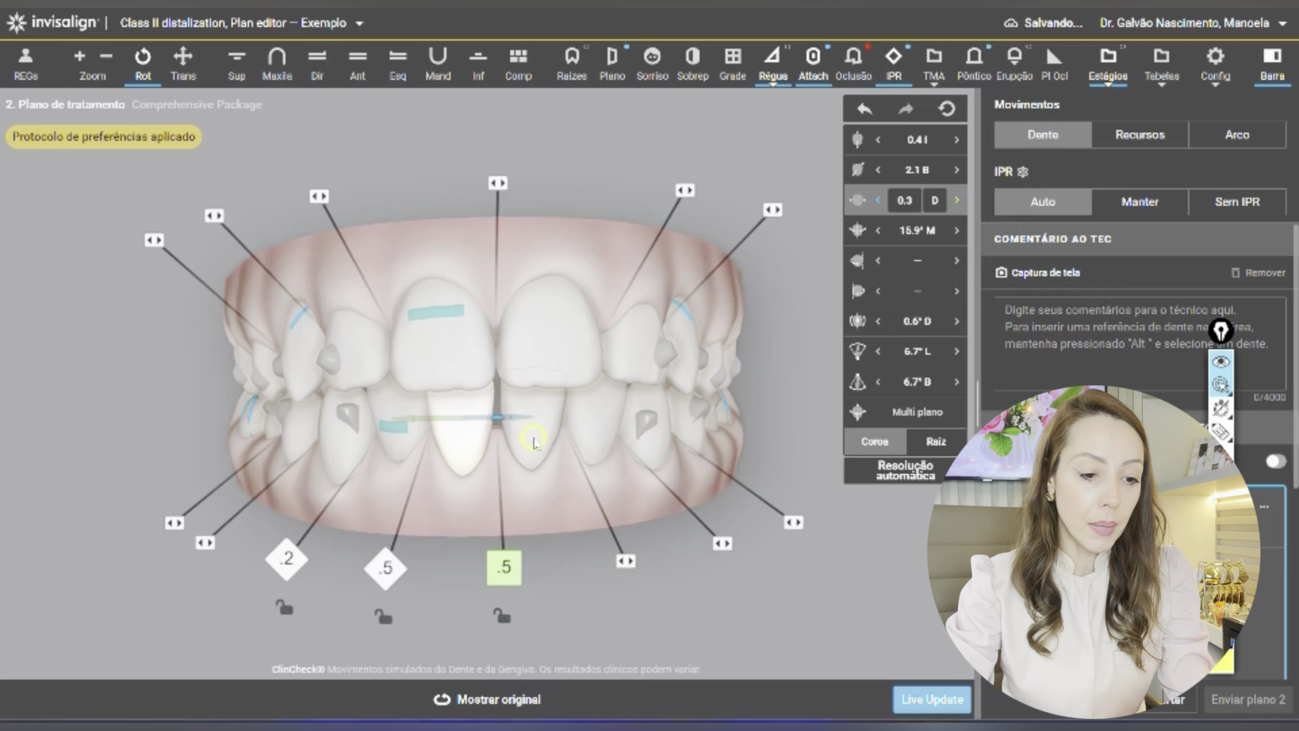
click(881, 201)
click(881, 201)
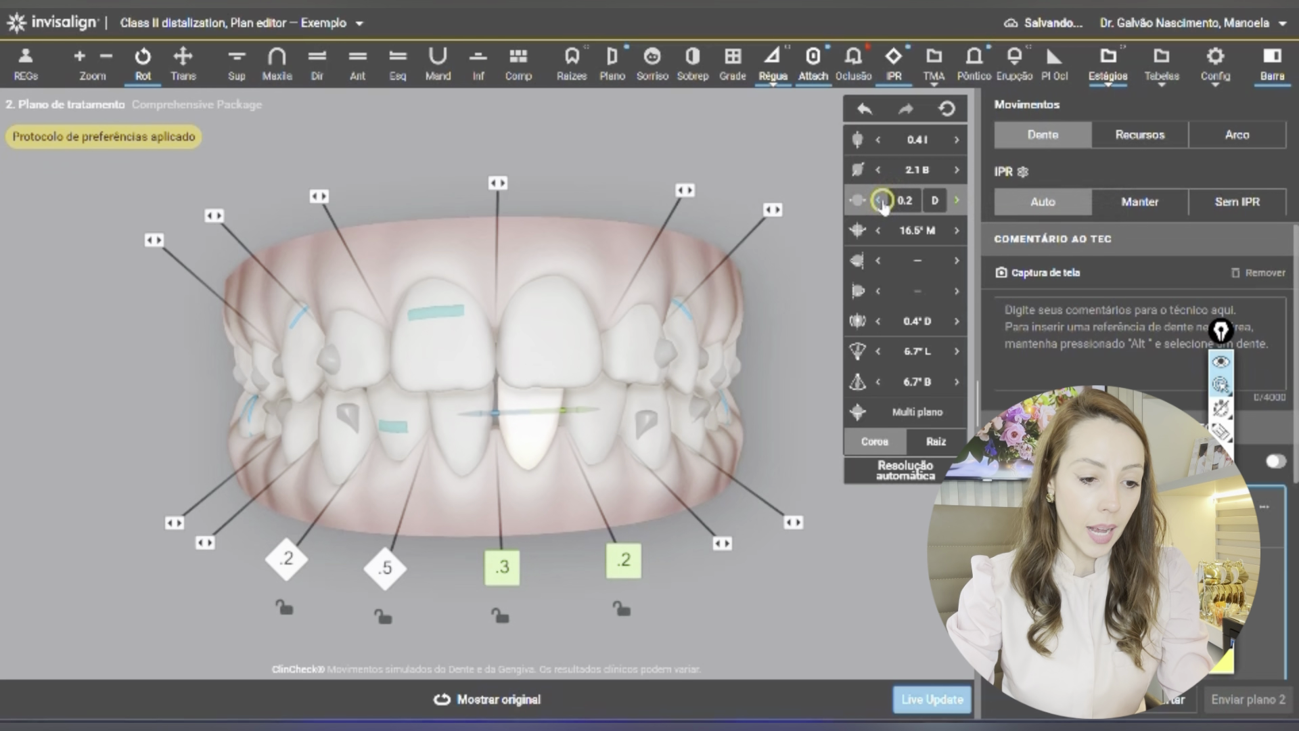
click(882, 201)
click(882, 201)
click(882, 201)
click(882, 201)
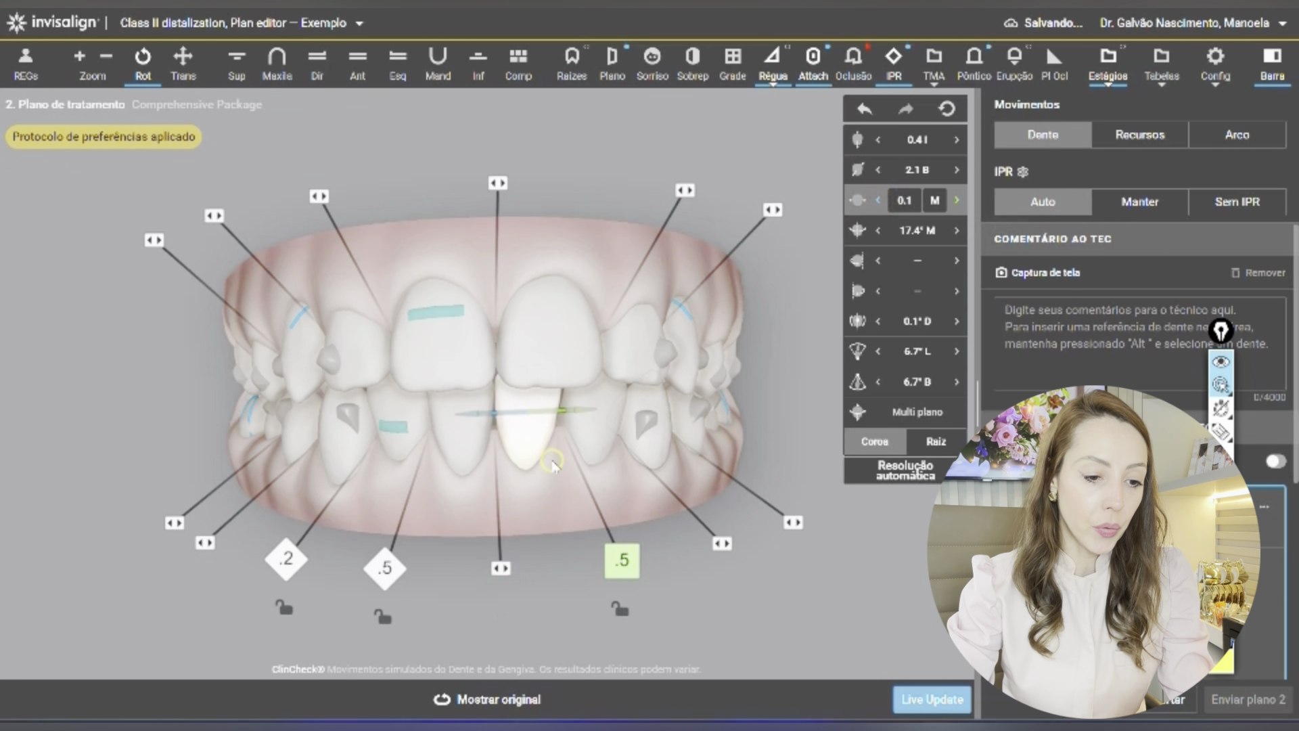
Tip lower left lateral incisor 3.2 to about 8° mesial.
click(484, 242)
drag(523, 376, 460, 382)
click(538, 443)
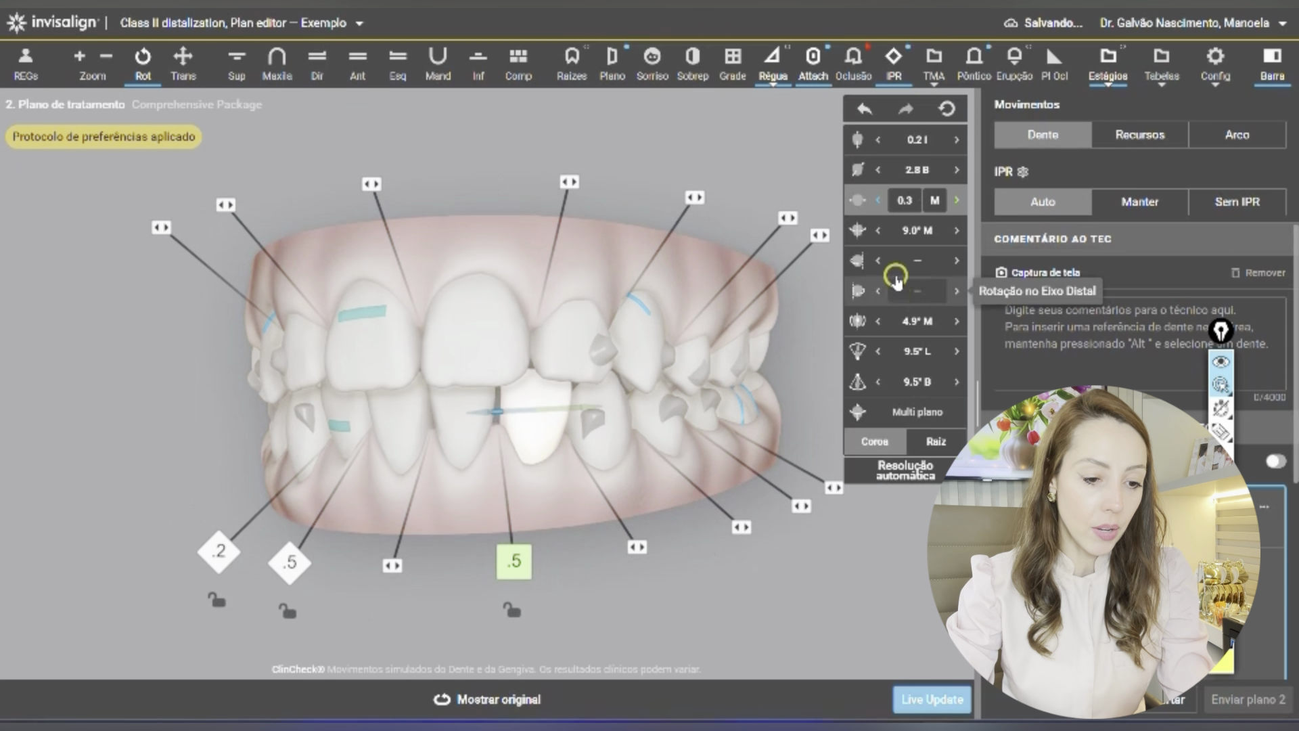
click(957, 322)
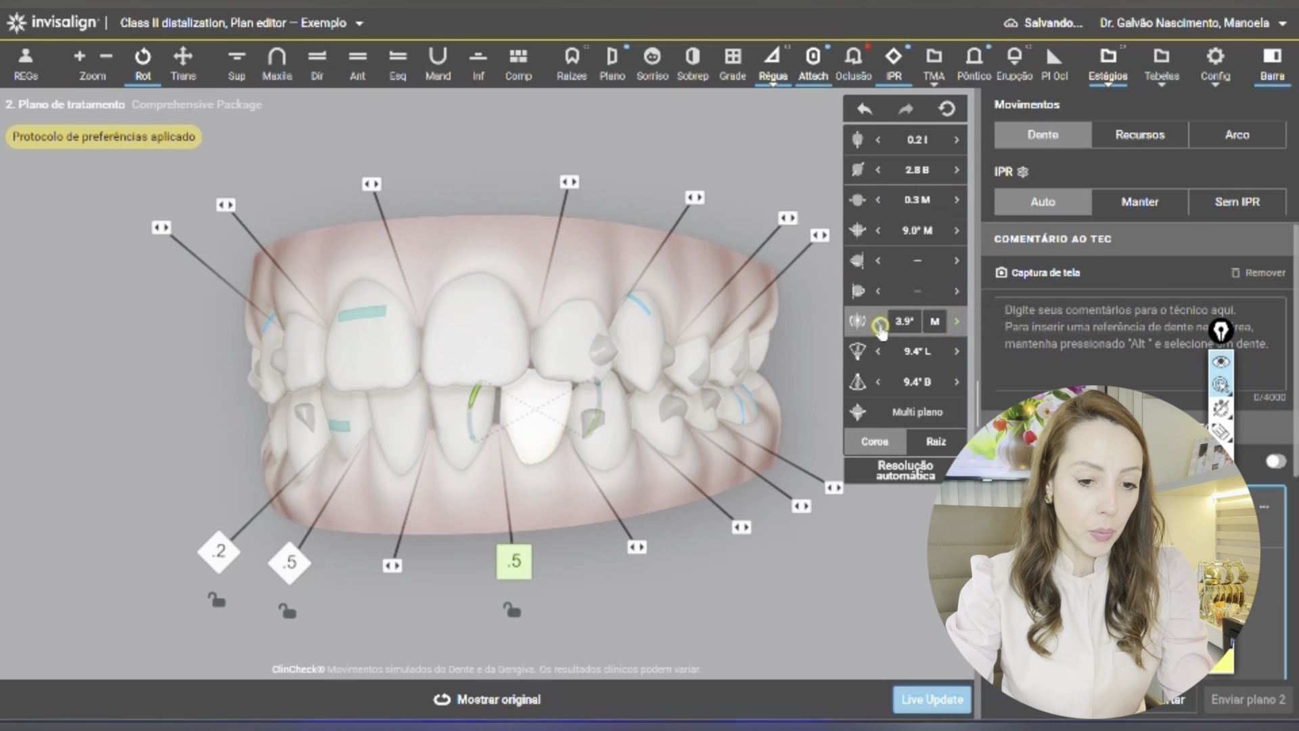
click(879, 322)
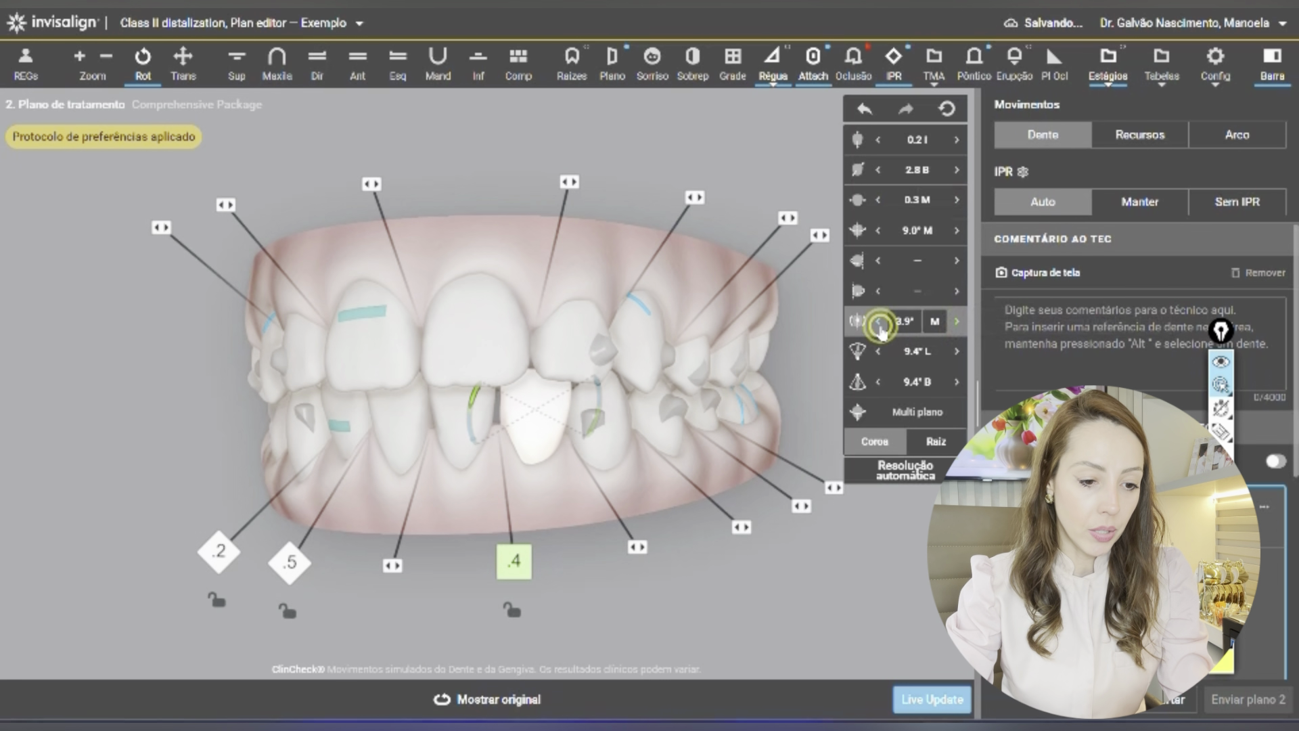
Set the mesial/distal translation of lower left lateral incisor 3.2 to 0.6 mm mesial, bringing it toward 3.1.
click(879, 201)
click(879, 201)
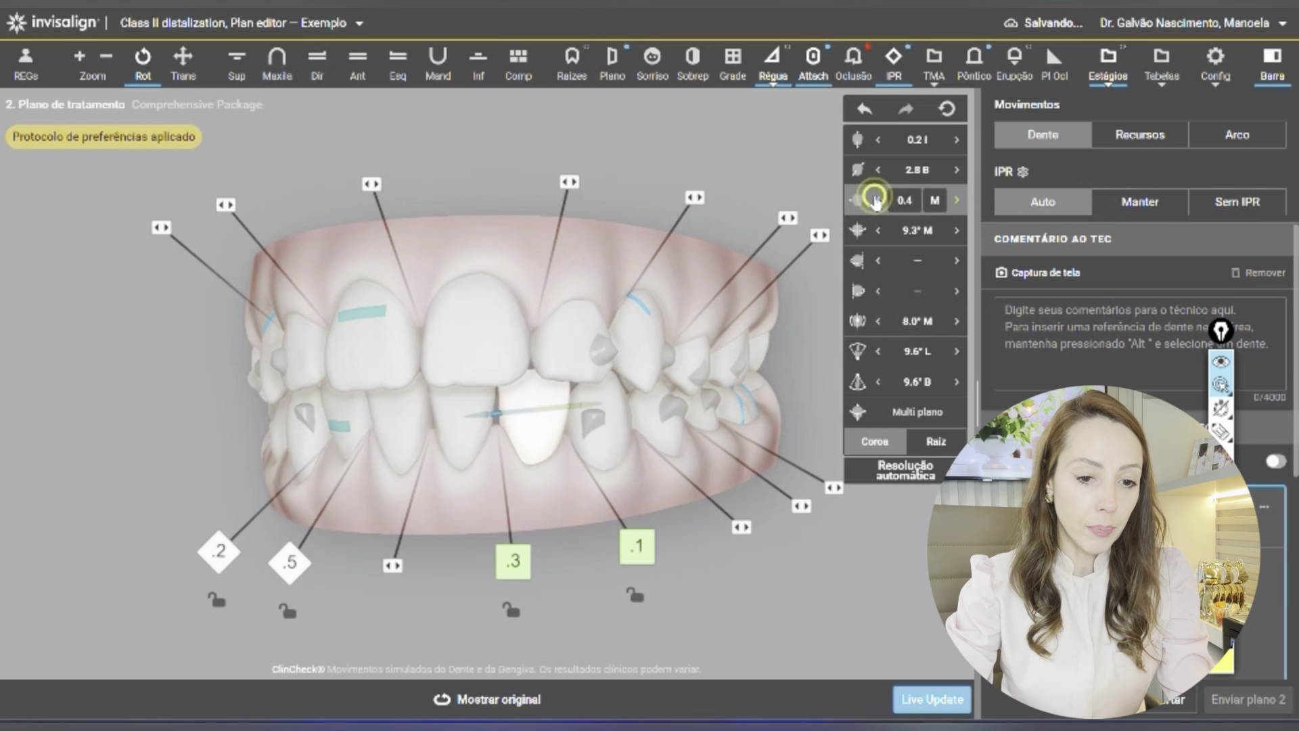
click(877, 201)
click(875, 201)
click(875, 201)
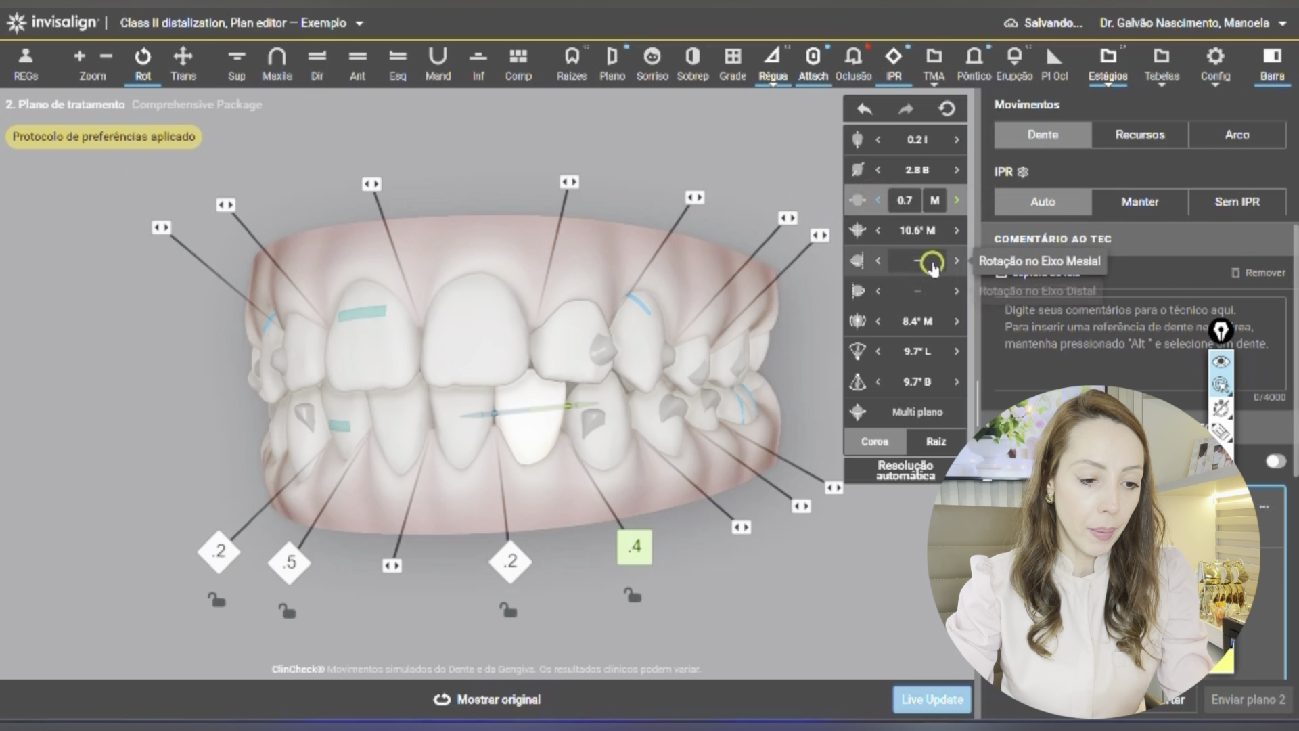
With tooth 3.2 temporarily locked, remove the 0.3 mm space between 3.2 and 3.3.
right_click(538, 454)
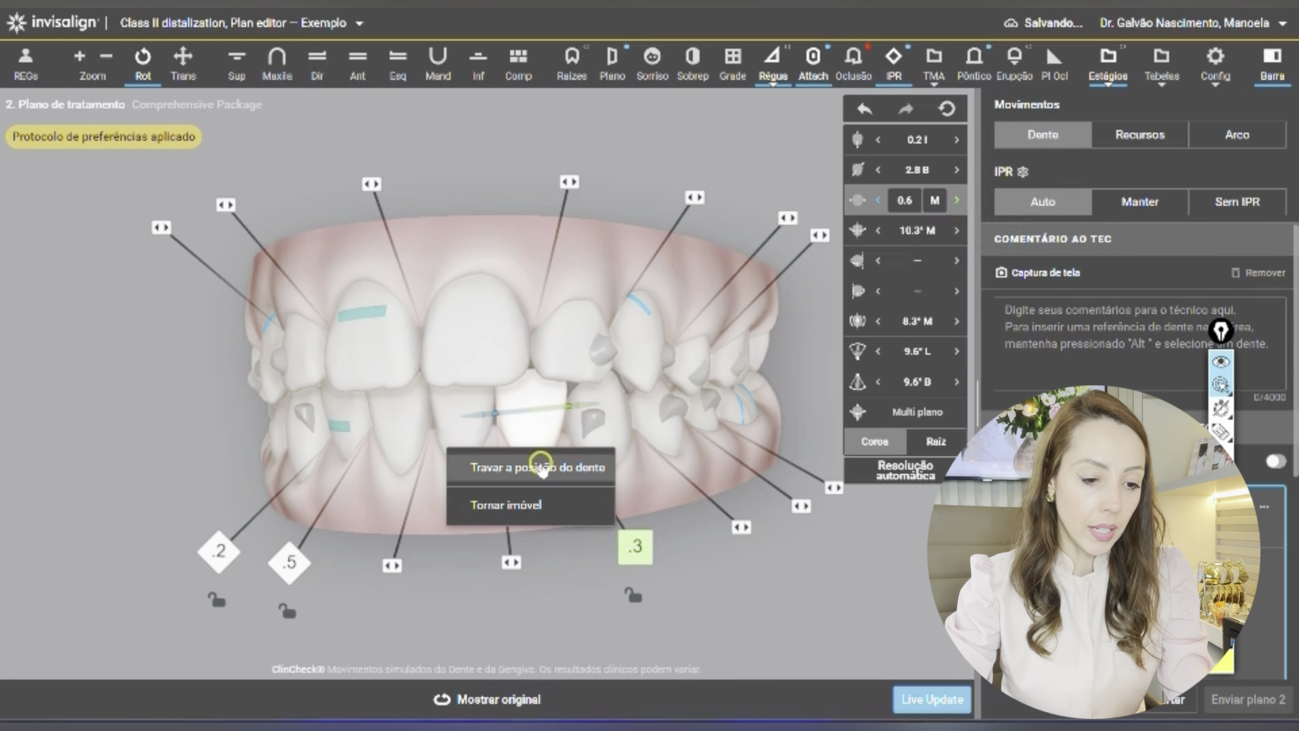
click(542, 464)
mouse_move(639, 539)
click(635, 498)
right_click(527, 443)
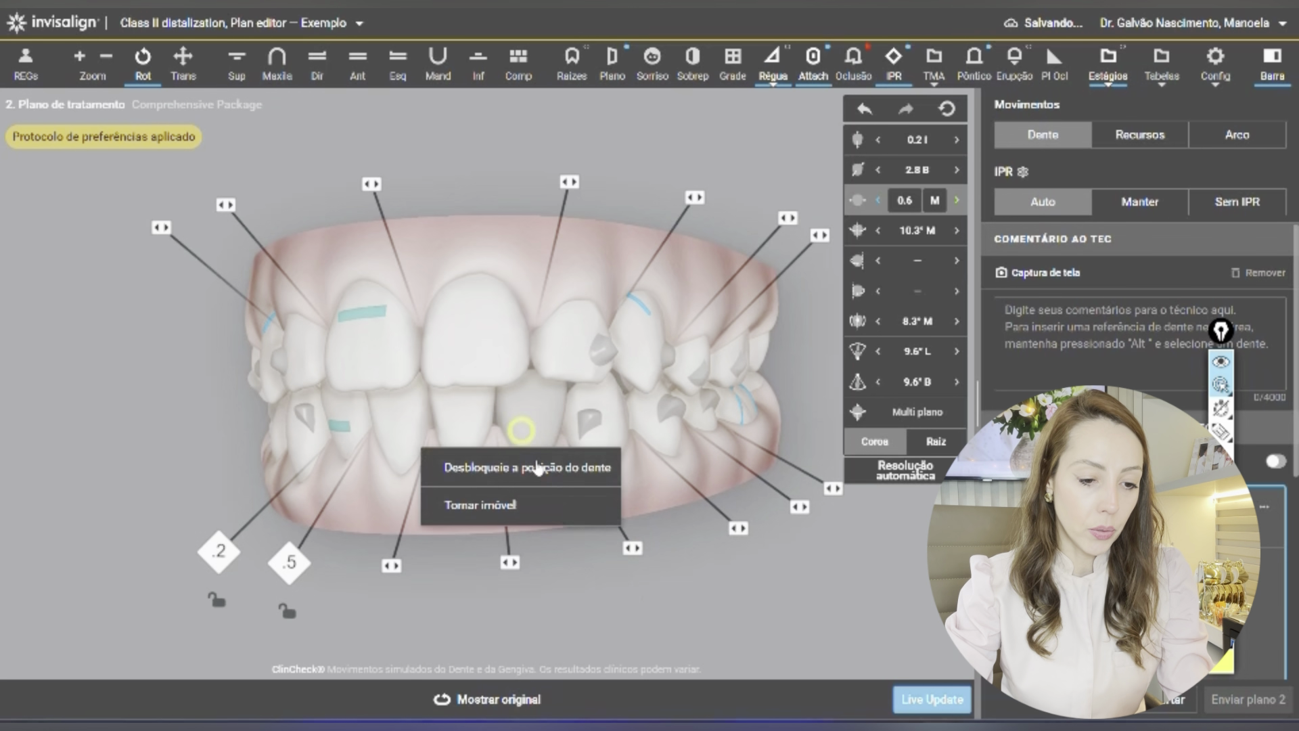
click(550, 458)
Examine the movement values of lower left teeth 3.6, 3.5 and 3.4.
drag(742, 419, 610, 422)
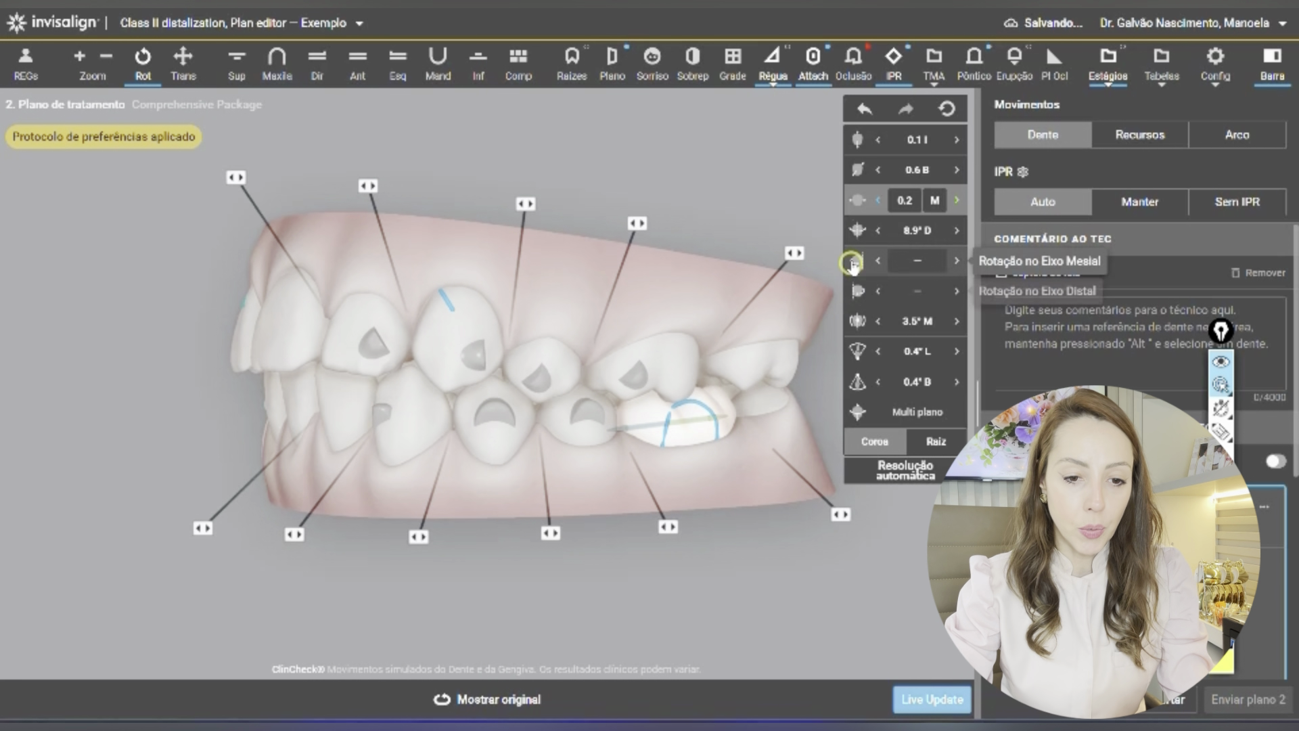
click(584, 418)
click(495, 420)
click(525, 509)
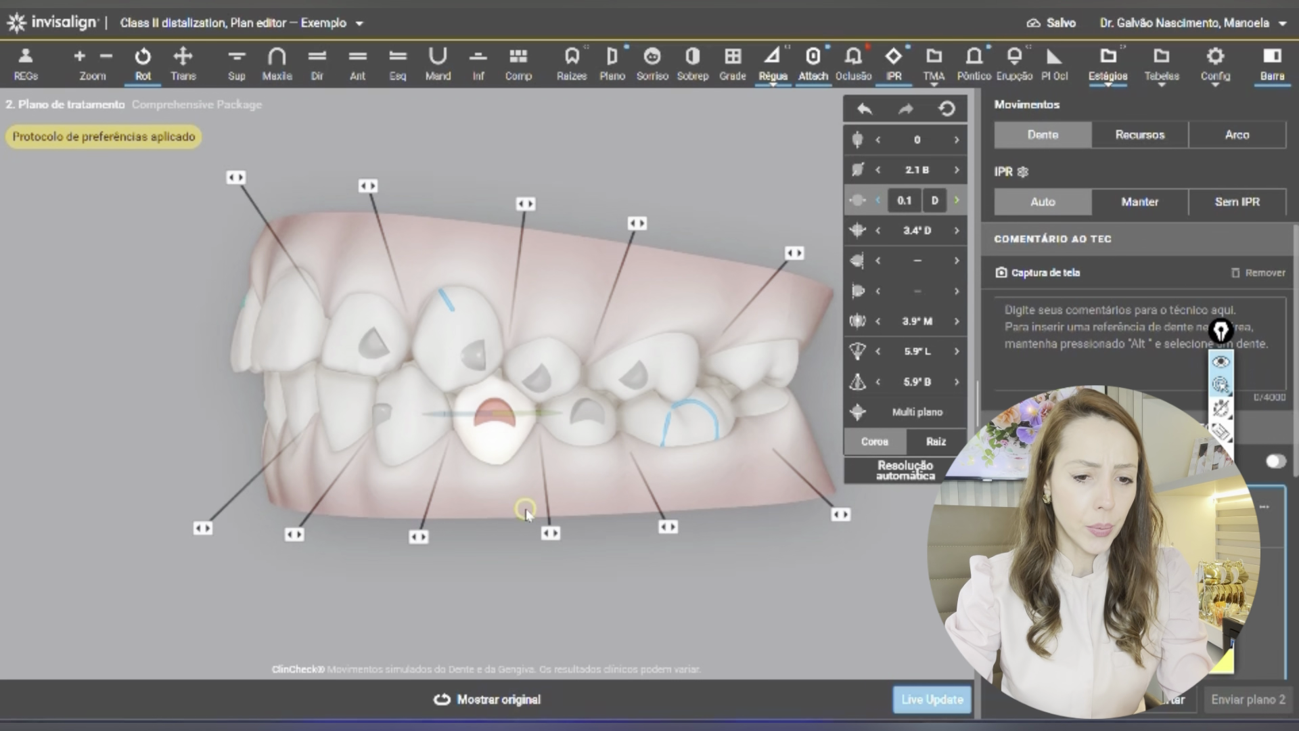
With lower right lateral incisor 4.2 temporarily locked, remove the 0.2 mm IPR between 4.2 and 4.3.
drag(277, 415, 663, 377)
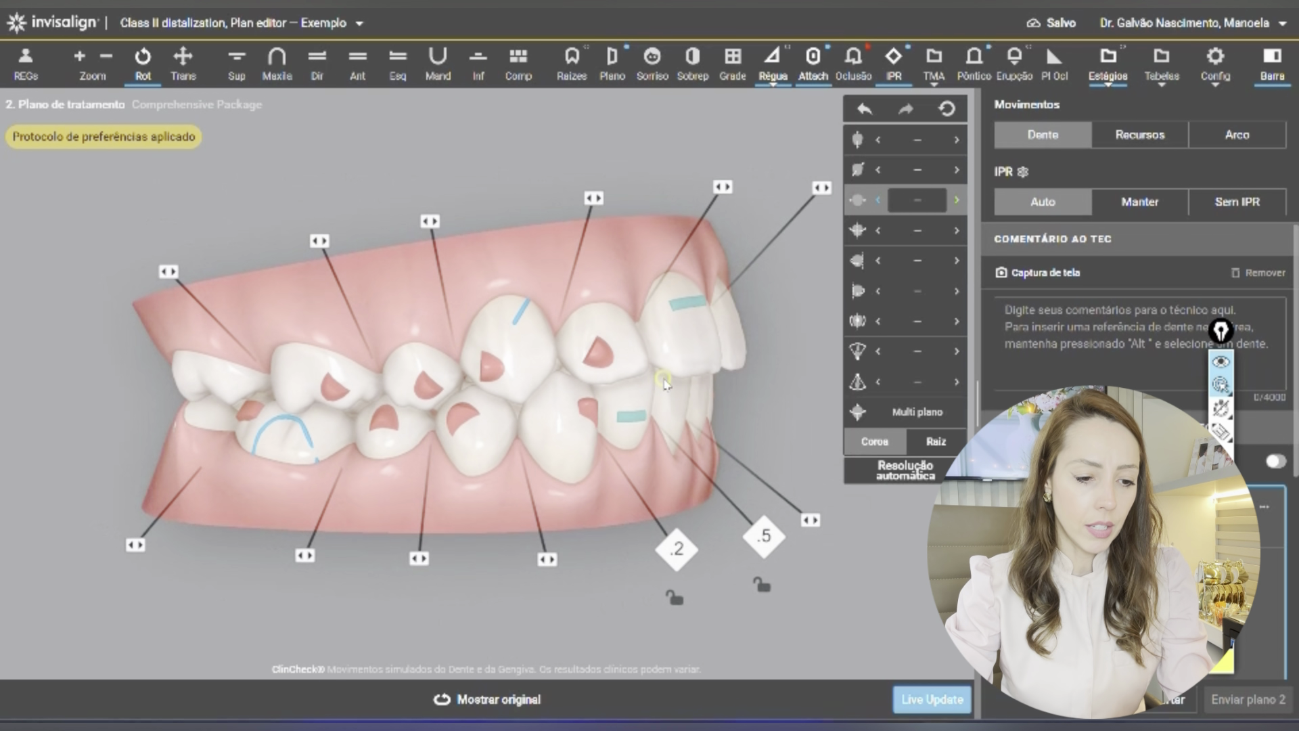
drag(467, 438, 373, 415)
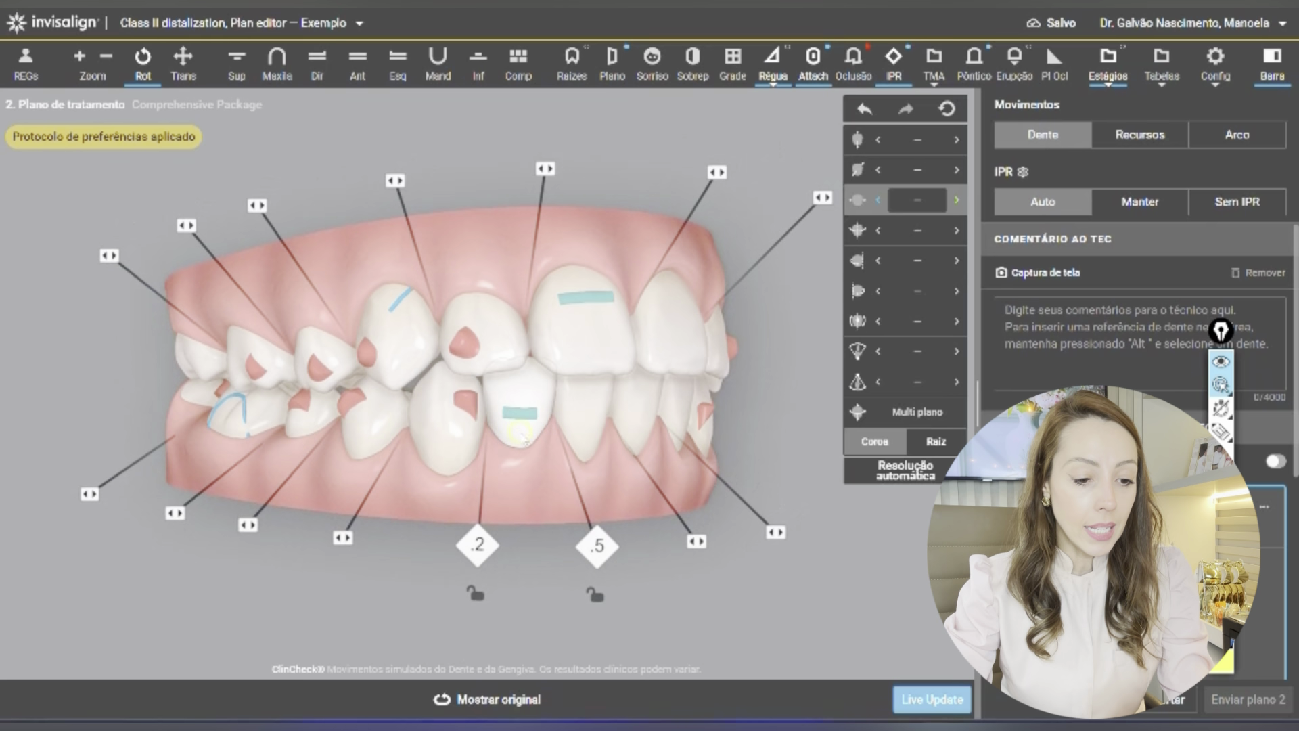
right_click(521, 433)
click(532, 472)
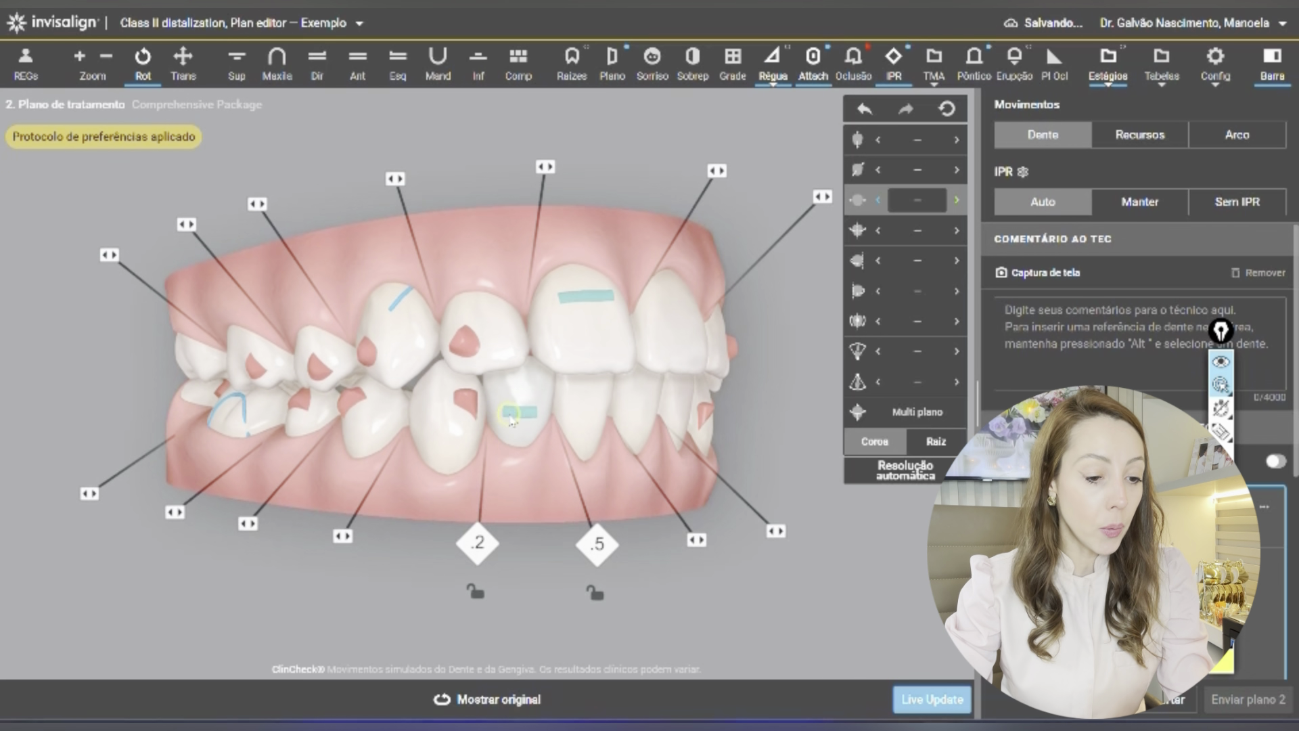
right_click(533, 449)
click(534, 450)
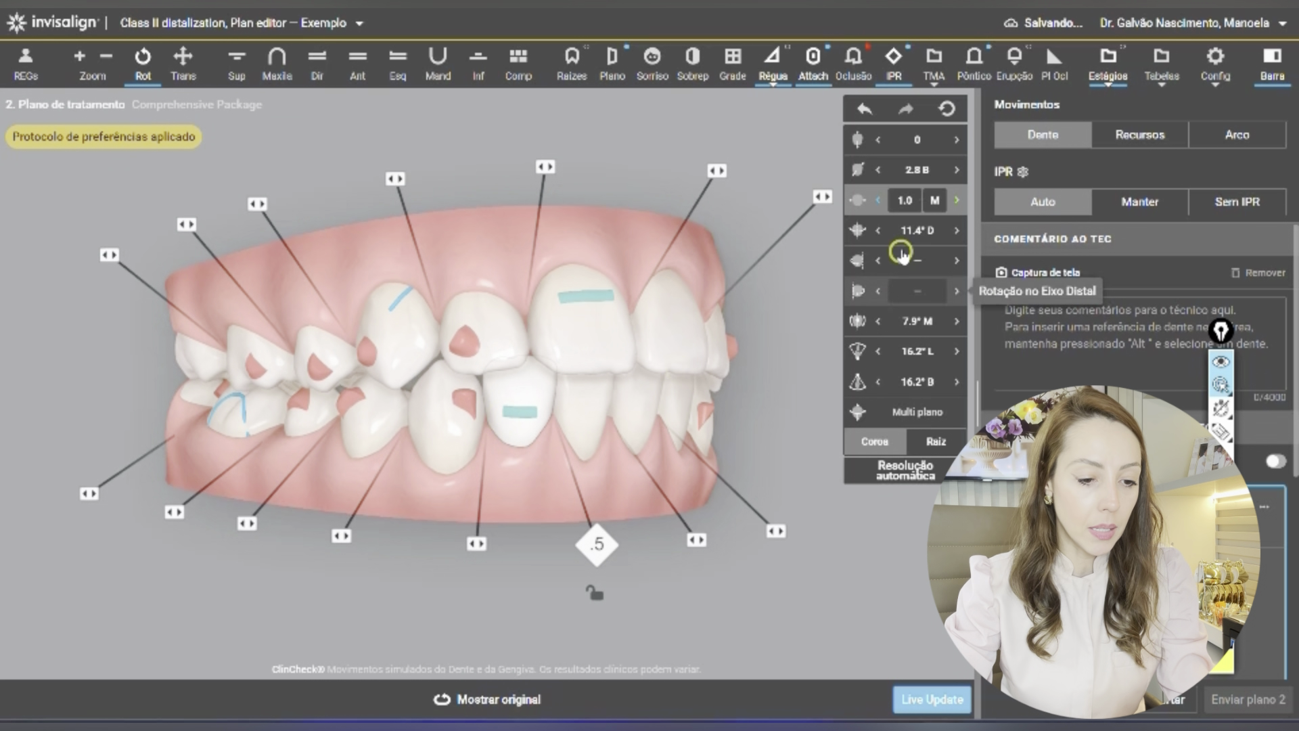
Translate tooth 4.2 distally to a value of 0.6 mm mesial, and remove the 0.5 mm IPR between 4.2 and 4.3 while it is locked.
click(959, 201)
click(960, 201)
click(960, 201)
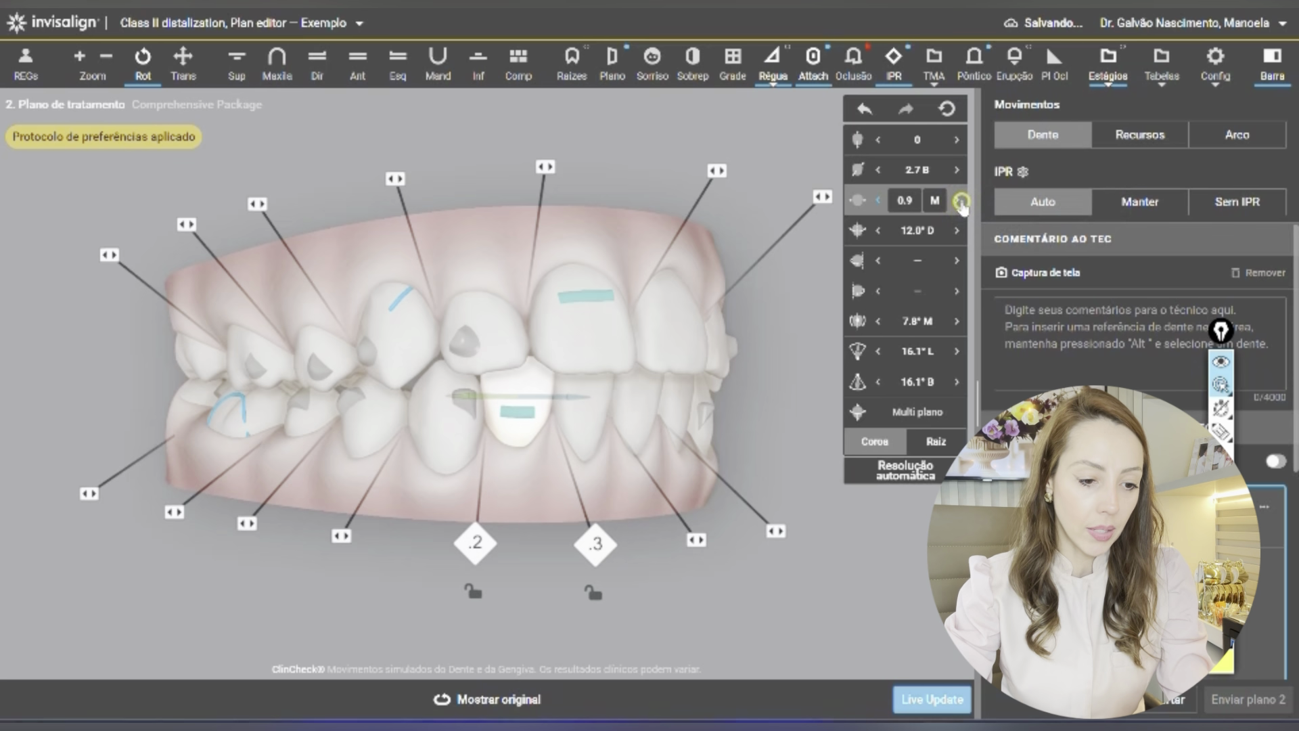
click(960, 201)
click(960, 201)
click(960, 201)
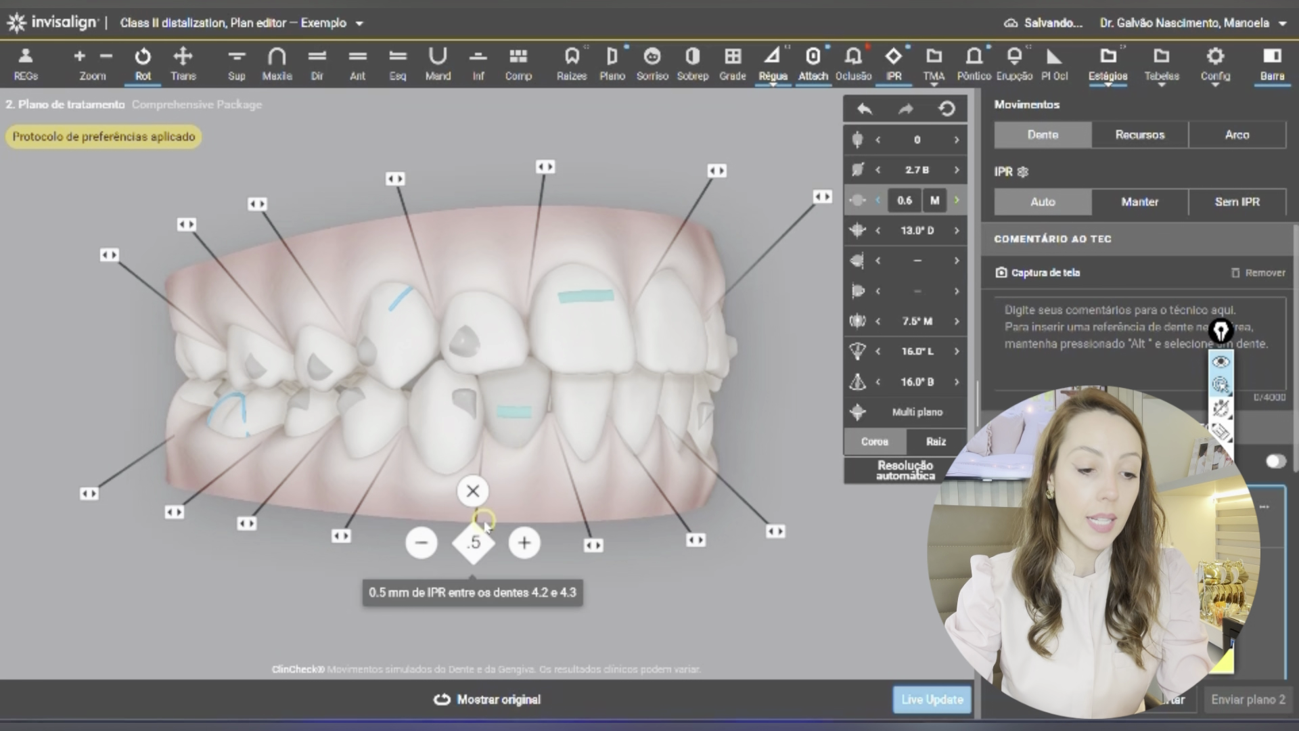
right_click(519, 424)
click(514, 433)
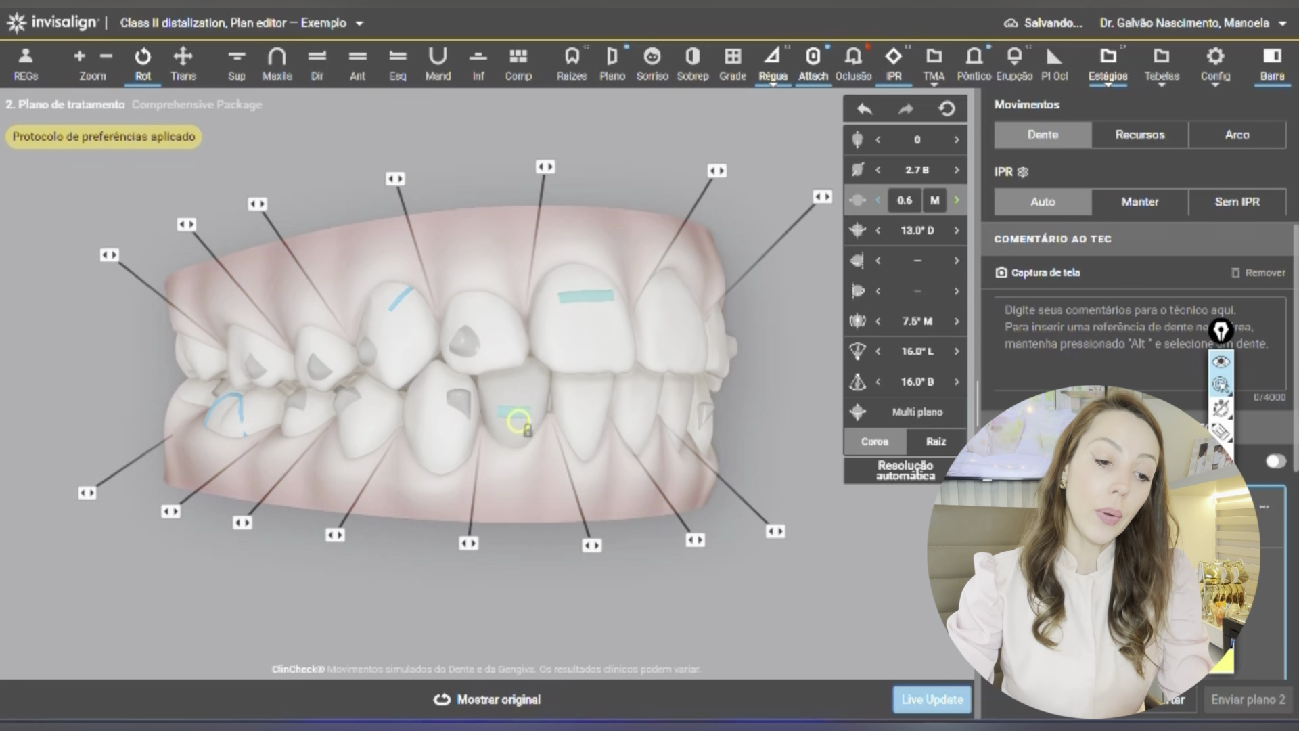
Set the mesial/distal translation of upper right canine 1.3 to 4.2 mm distal.
drag(557, 521, 525, 548)
click(557, 368)
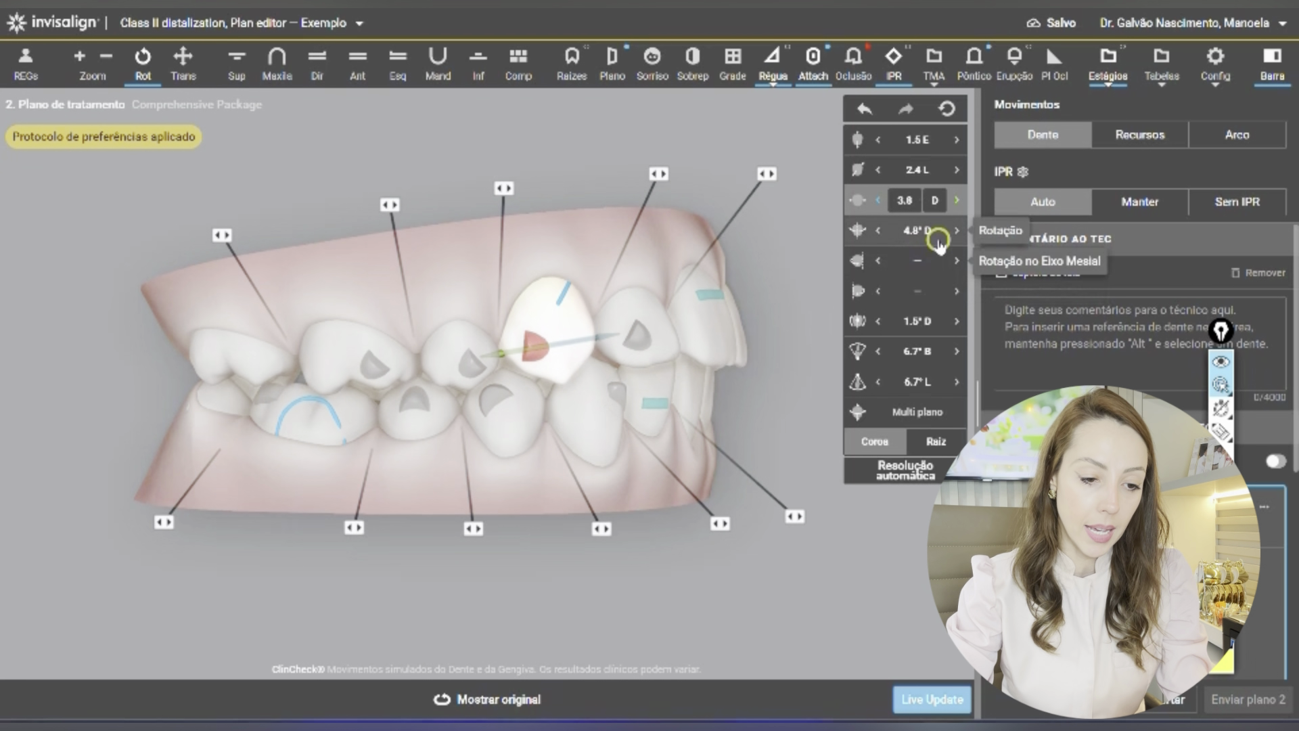
click(957, 201)
click(956, 201)
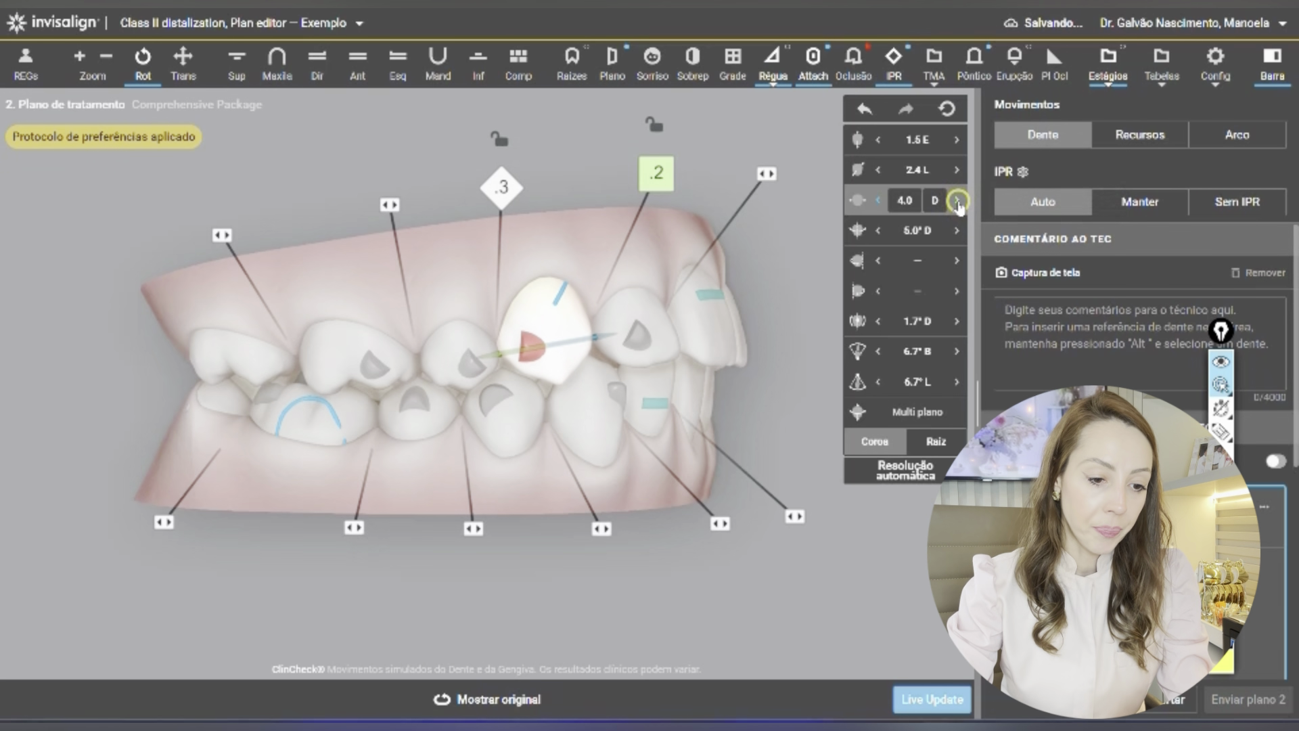
click(957, 201)
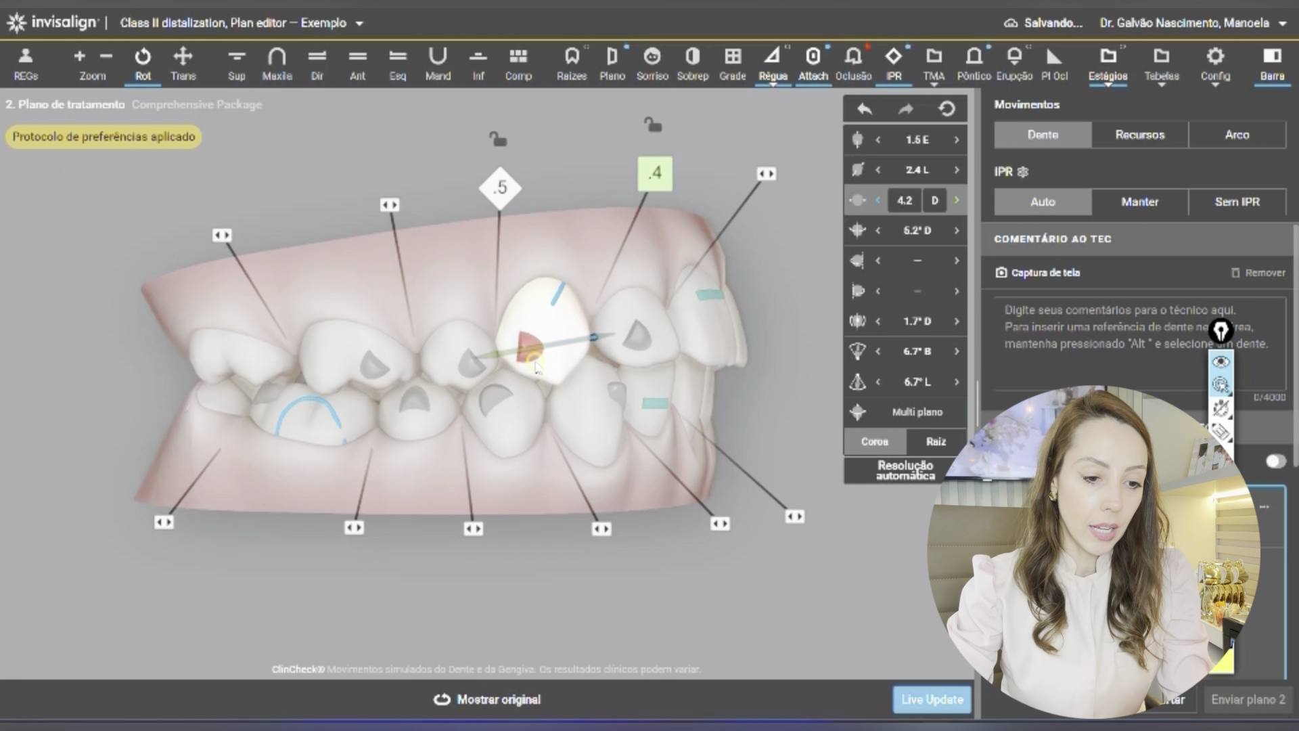
With tooth 1.3 temporarily locked, remove the 0.5 mm IPR distal to it and the 0.4 mm space between 1.2 and 1.3.
right_click(537, 392)
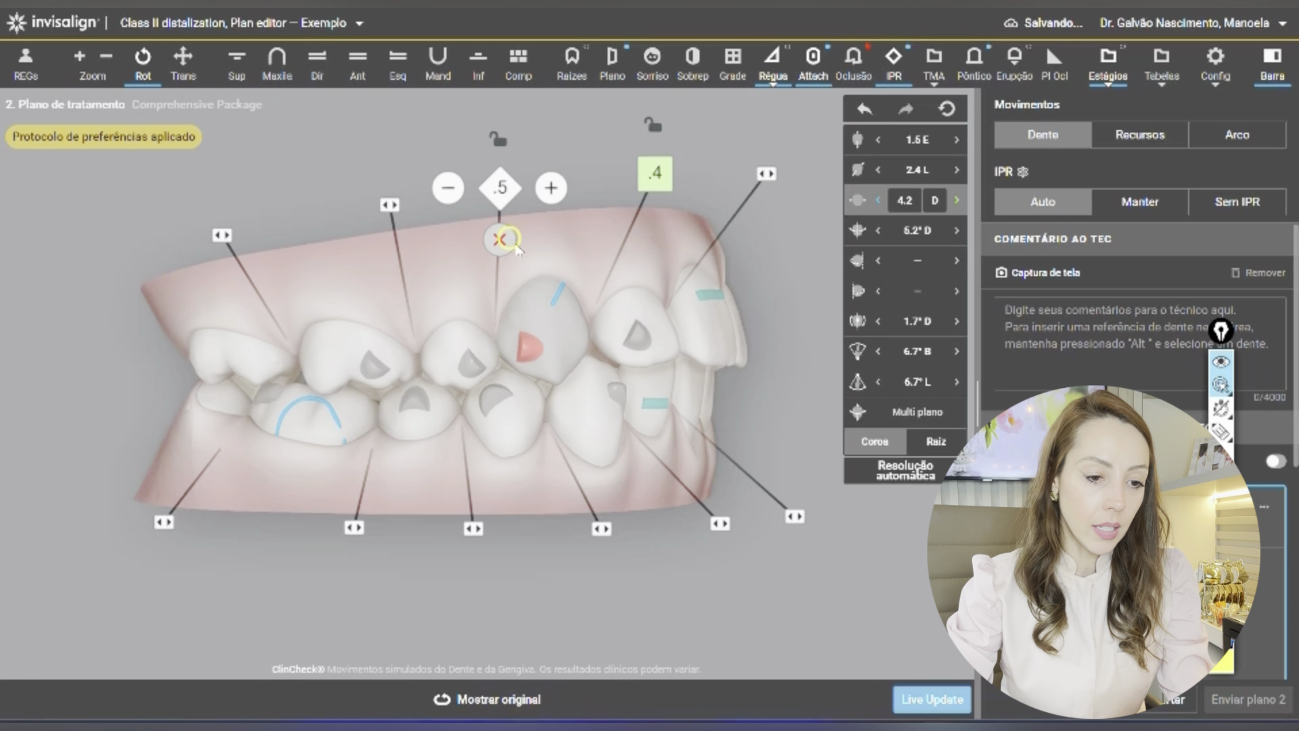
click(504, 235)
click(654, 221)
right_click(536, 330)
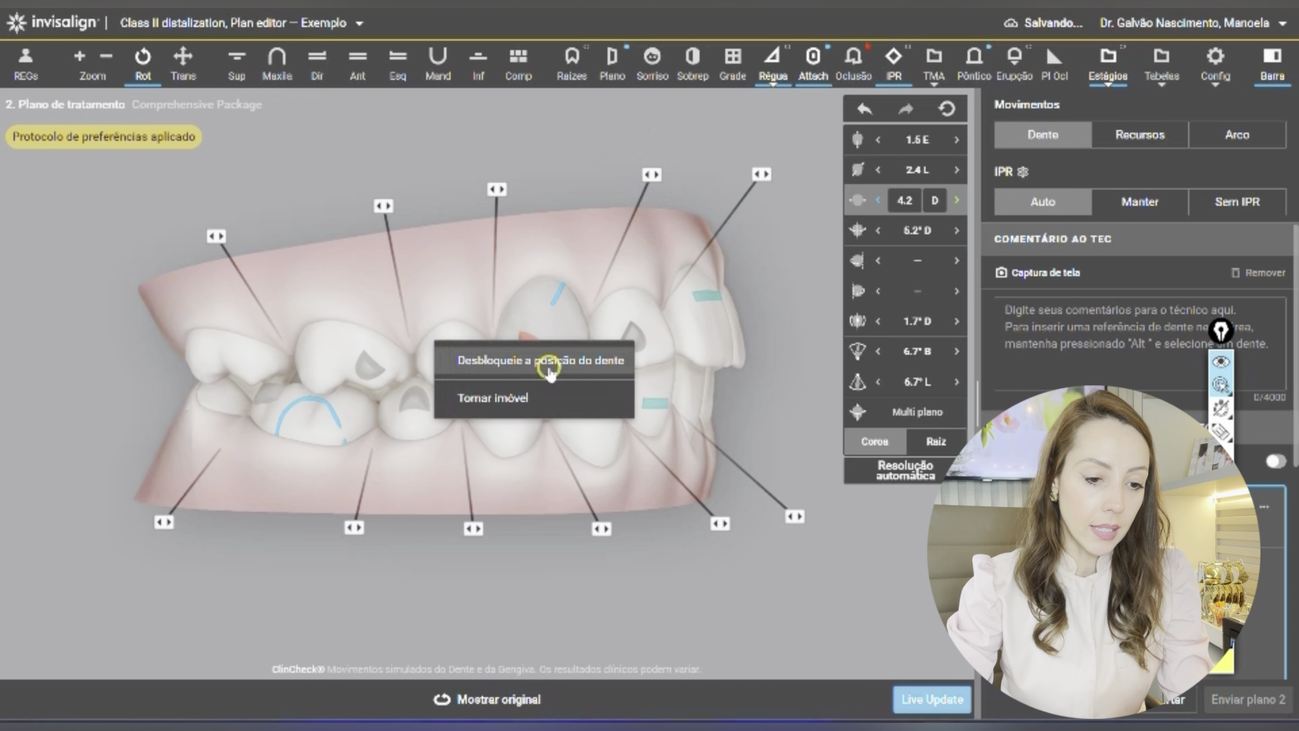
click(546, 364)
click(730, 449)
Extrude lower right first premolar 4.4 slightly toward the upper arch.
drag(645, 414, 449, 386)
scroll(535, 544, down, 1)
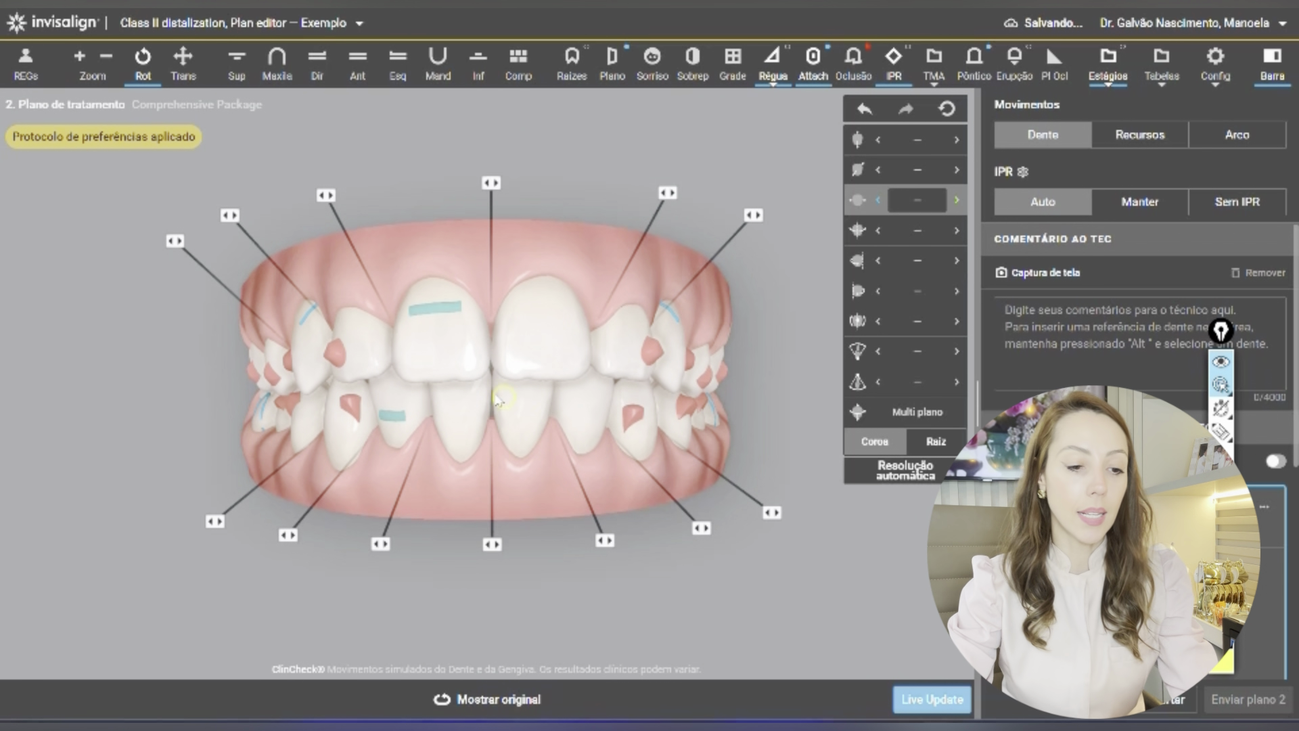
drag(499, 455, 645, 399)
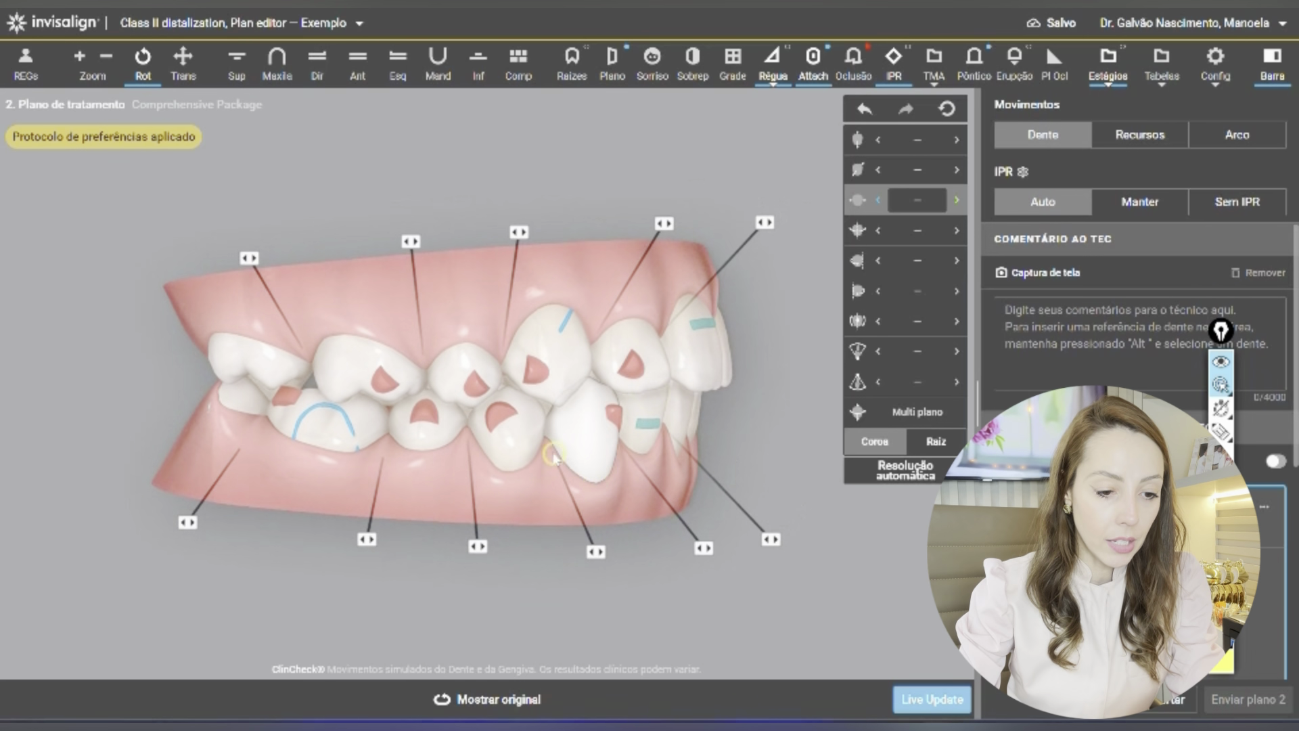
click(515, 441)
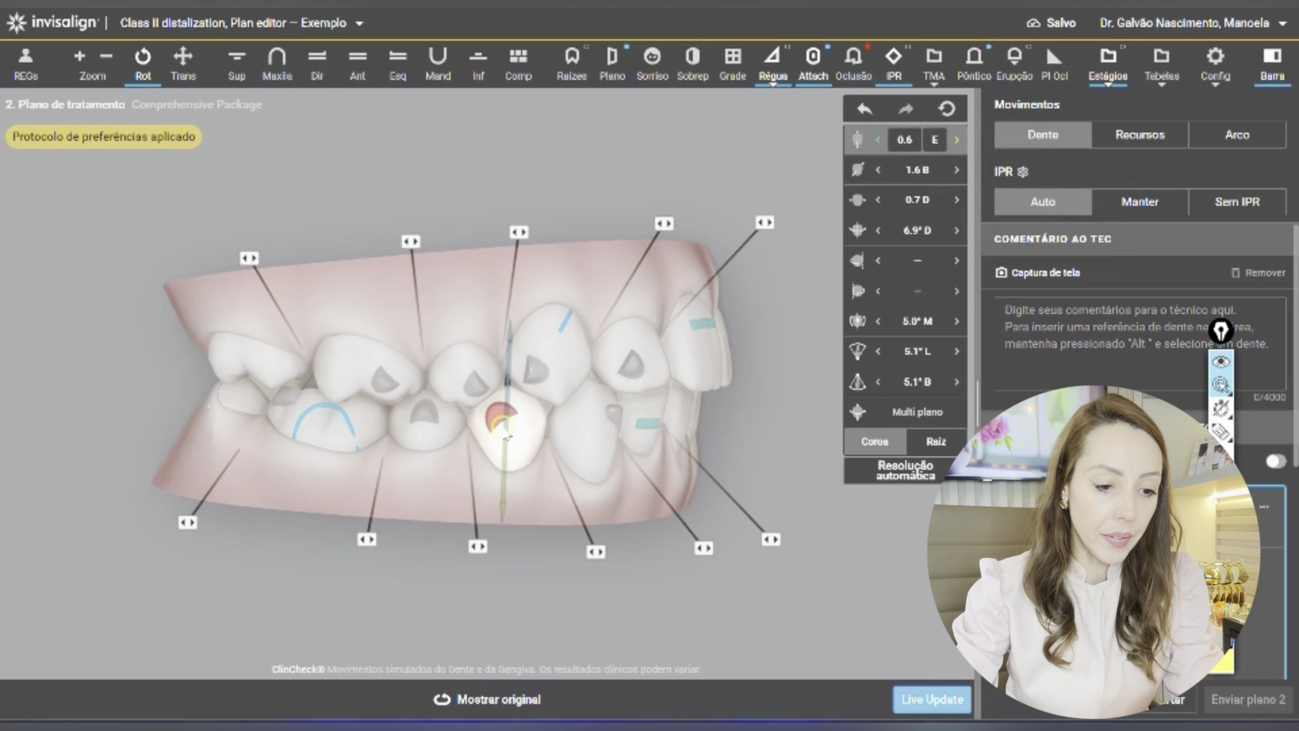
drag(504, 428, 504, 426)
click(529, 491)
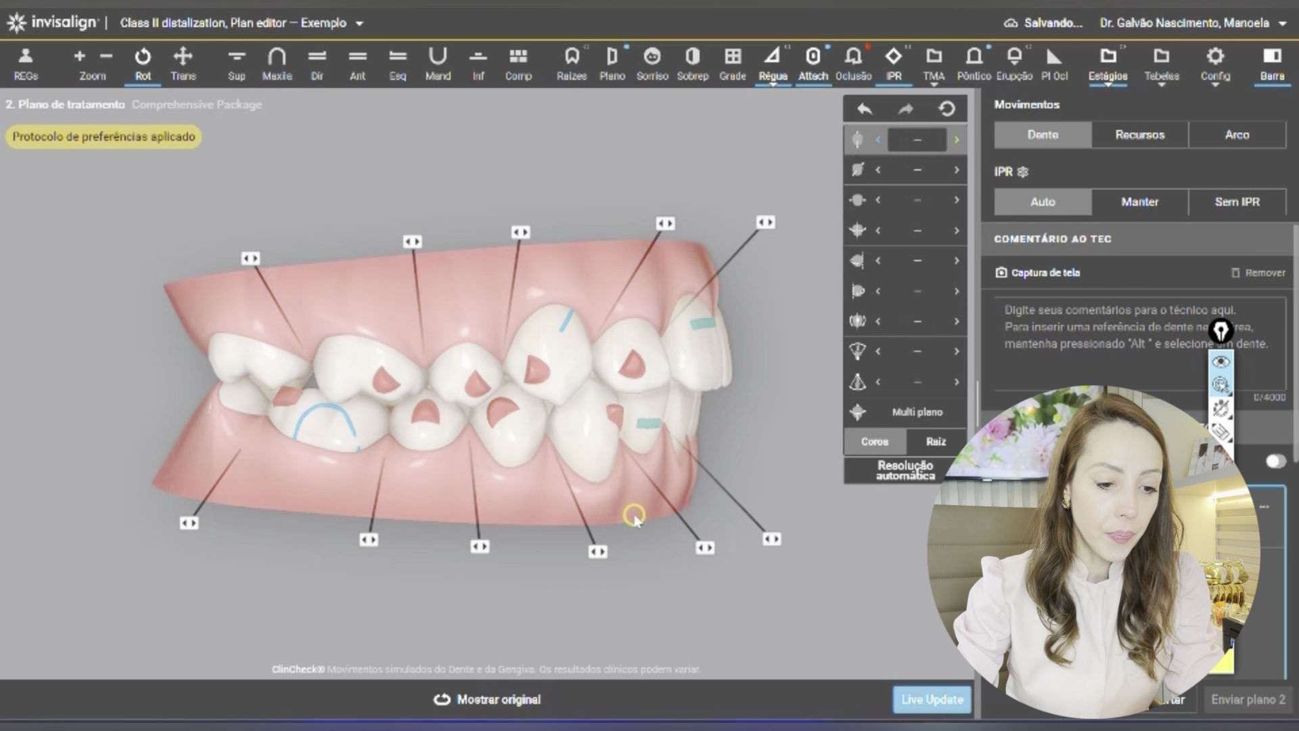
Examine the left-side occlusion and the movement values of the upper left molars, premolar and canine 2.3.
drag(634, 510, 218, 403)
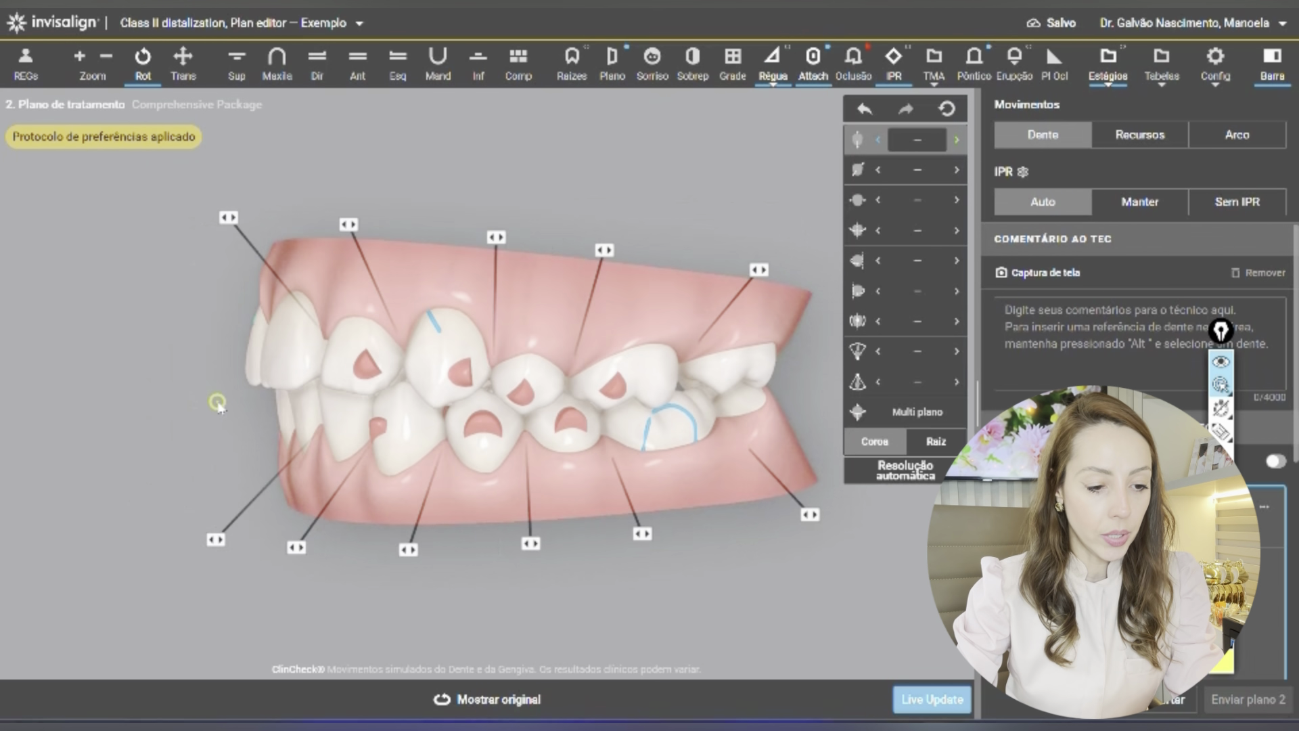
drag(595, 564, 585, 556)
drag(327, 408, 374, 401)
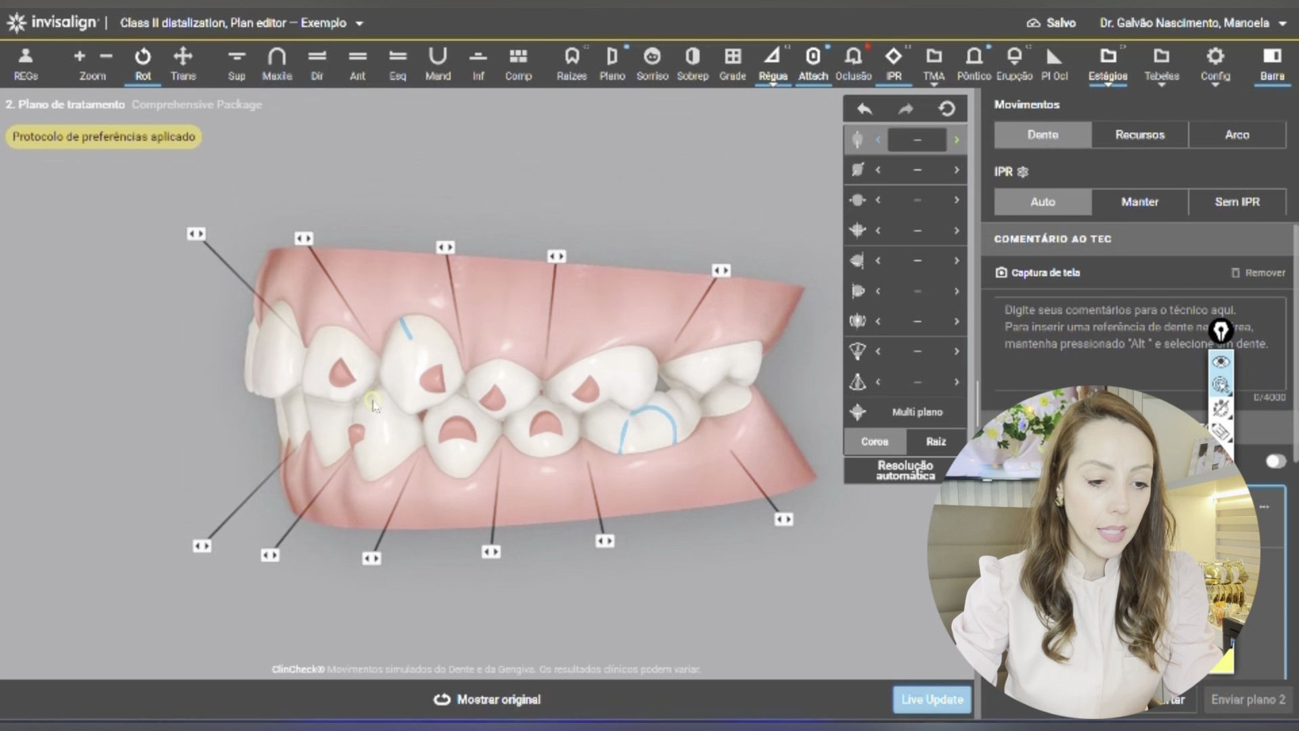
click(731, 380)
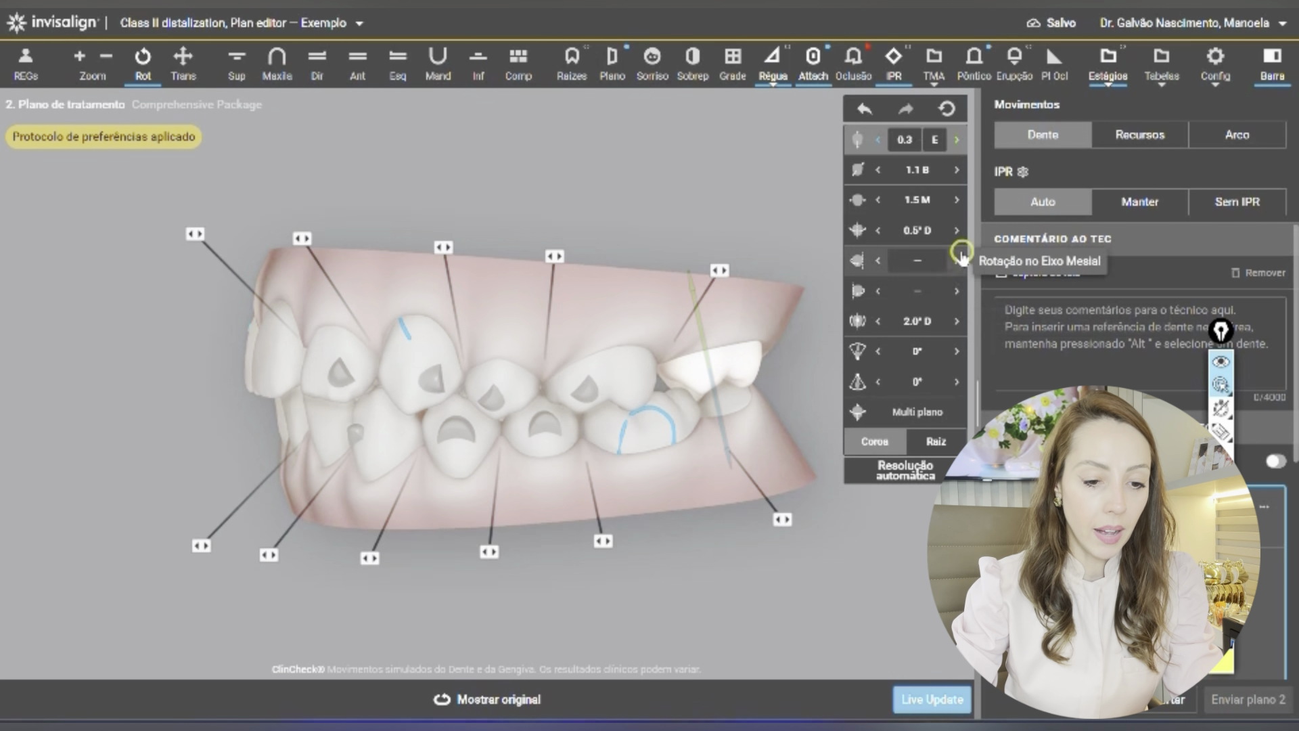
click(590, 395)
click(488, 400)
drag(314, 444, 426, 407)
click(482, 376)
drag(530, 474, 513, 522)
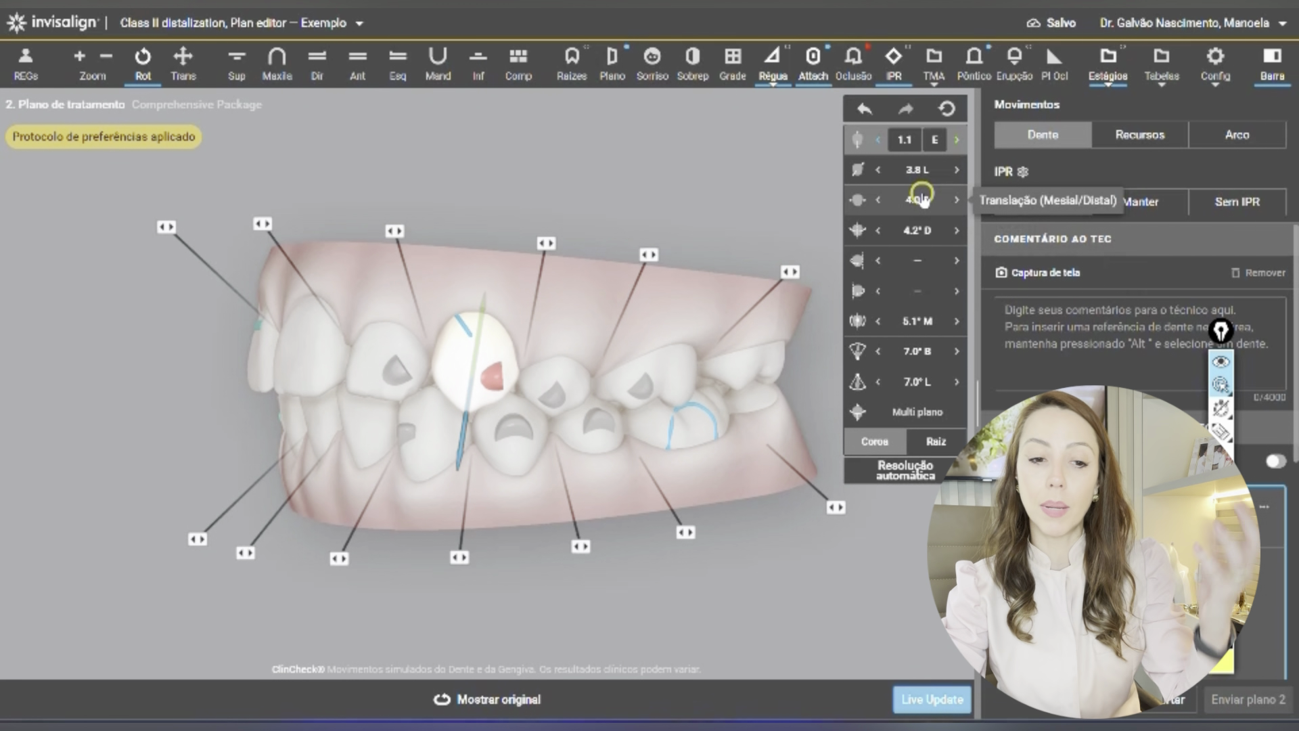
click(542, 540)
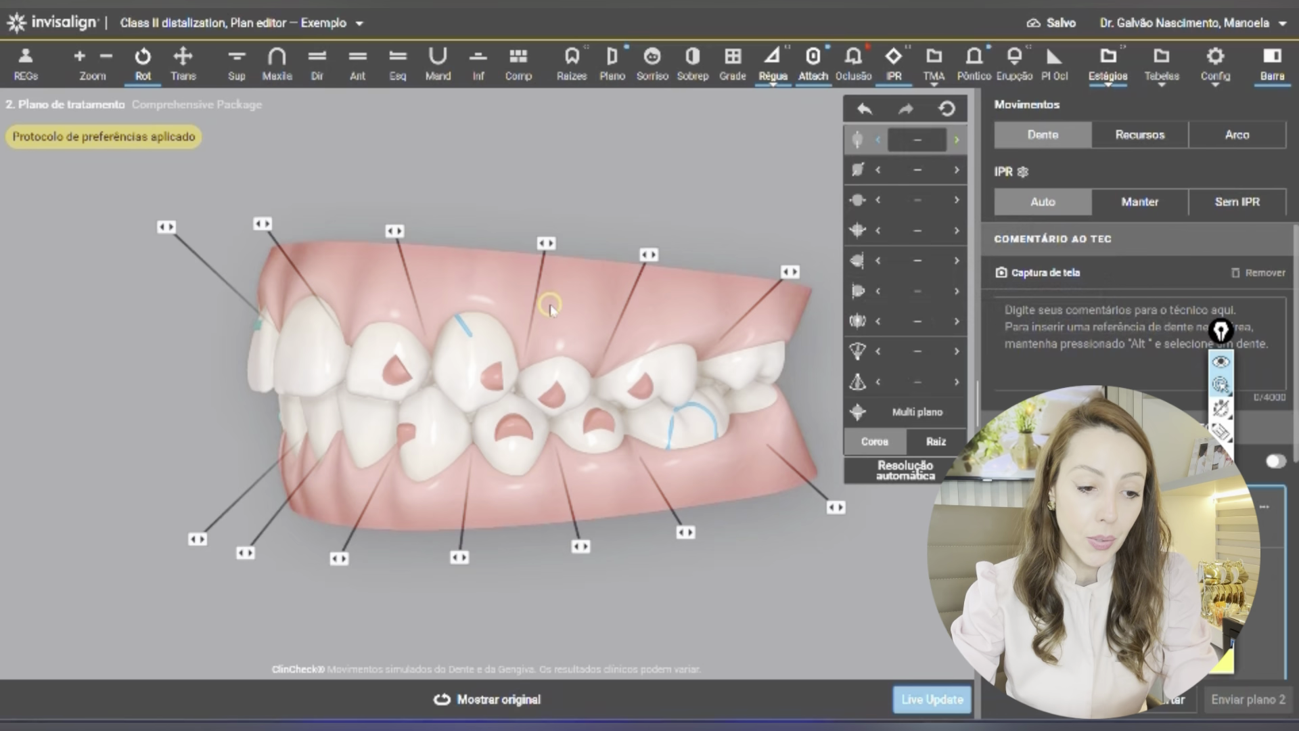
Show the occlusal contacts on the upper arch in occlusal view and resolve them with the automatic resolution.
click(357, 69)
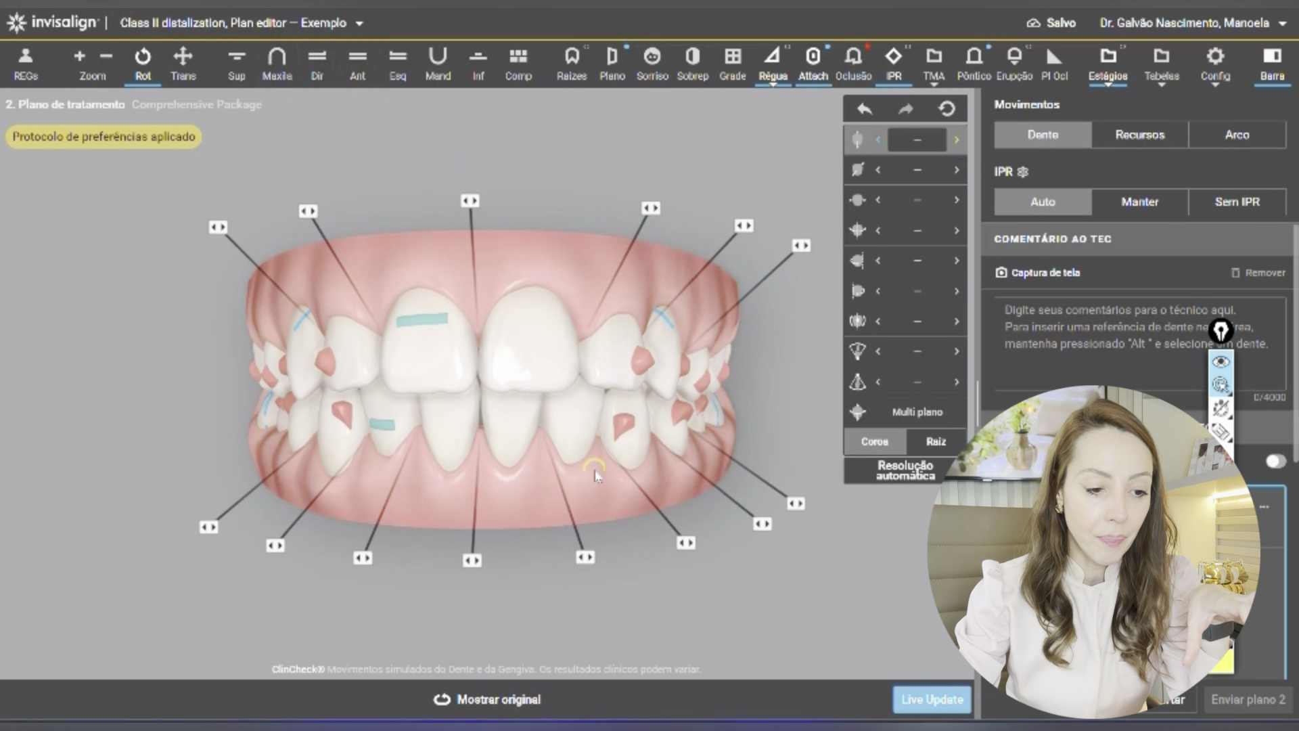
click(277, 66)
click(853, 62)
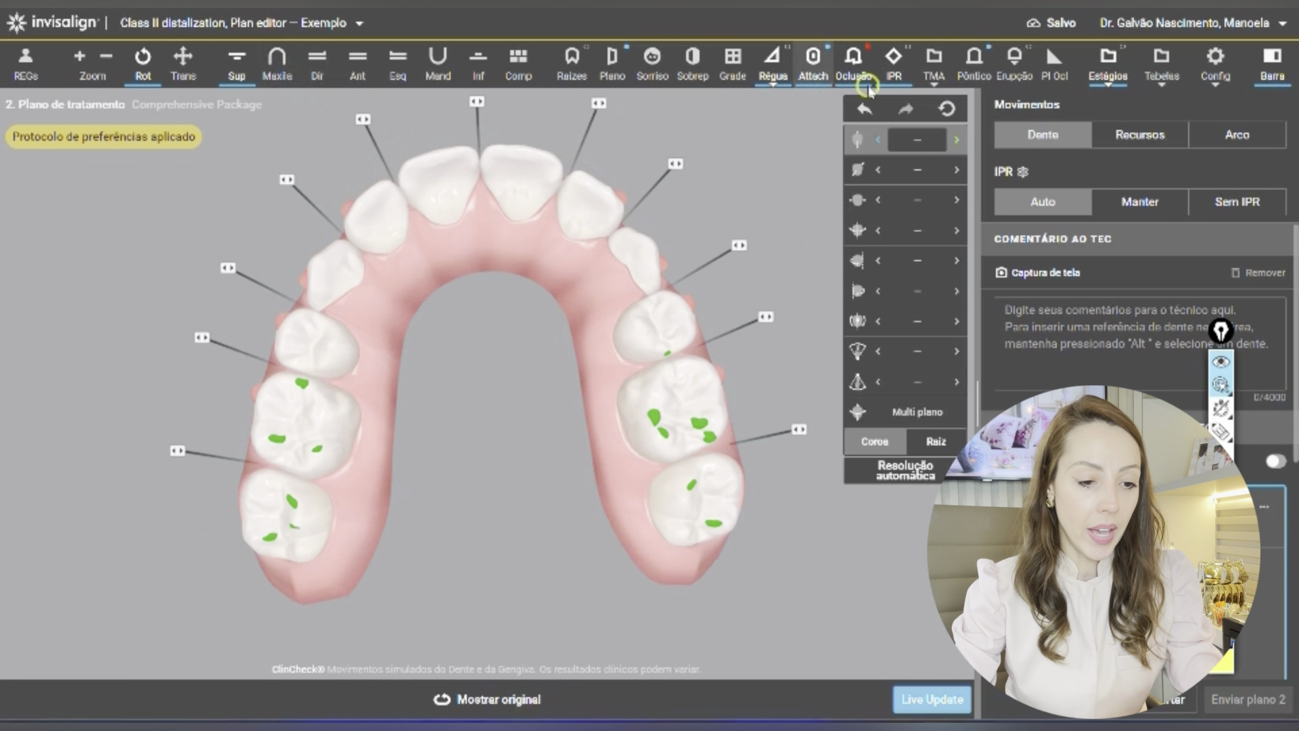
click(906, 470)
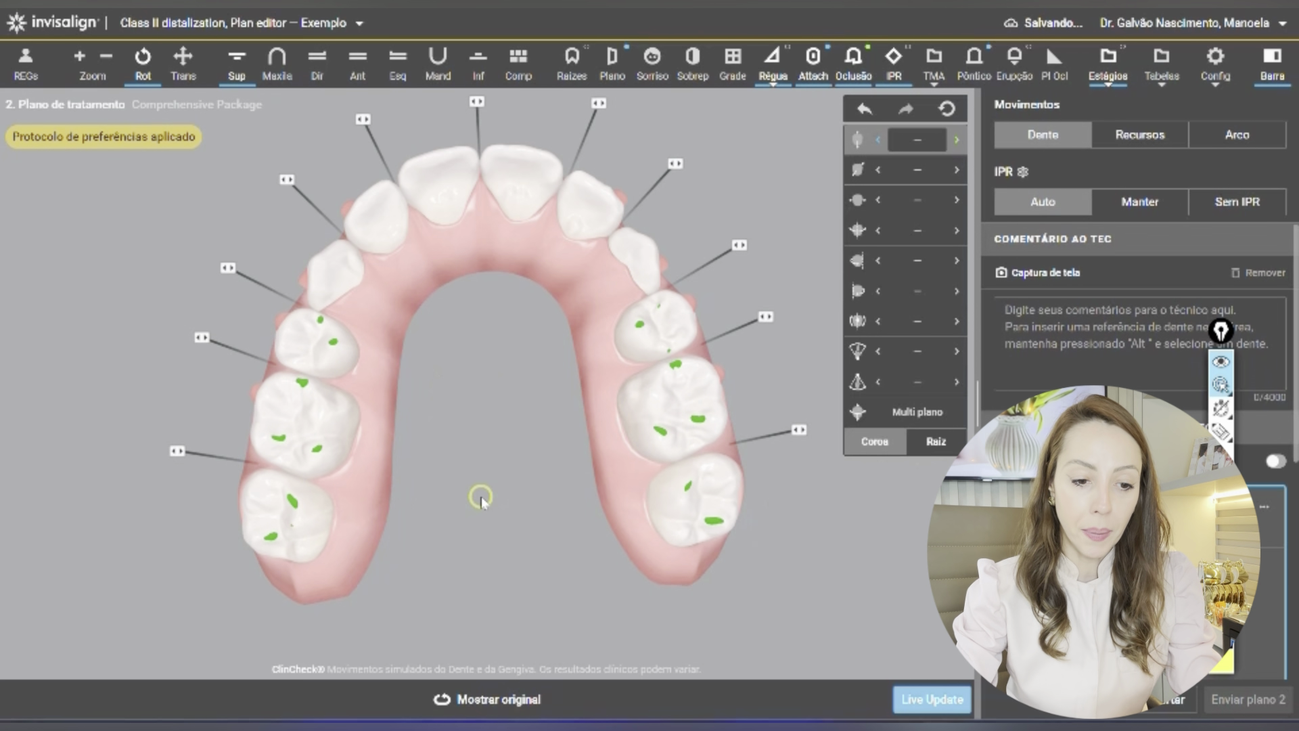
Return to the frontal view and run Live Update to recalculate the treatment plan's stages and features.
click(359, 65)
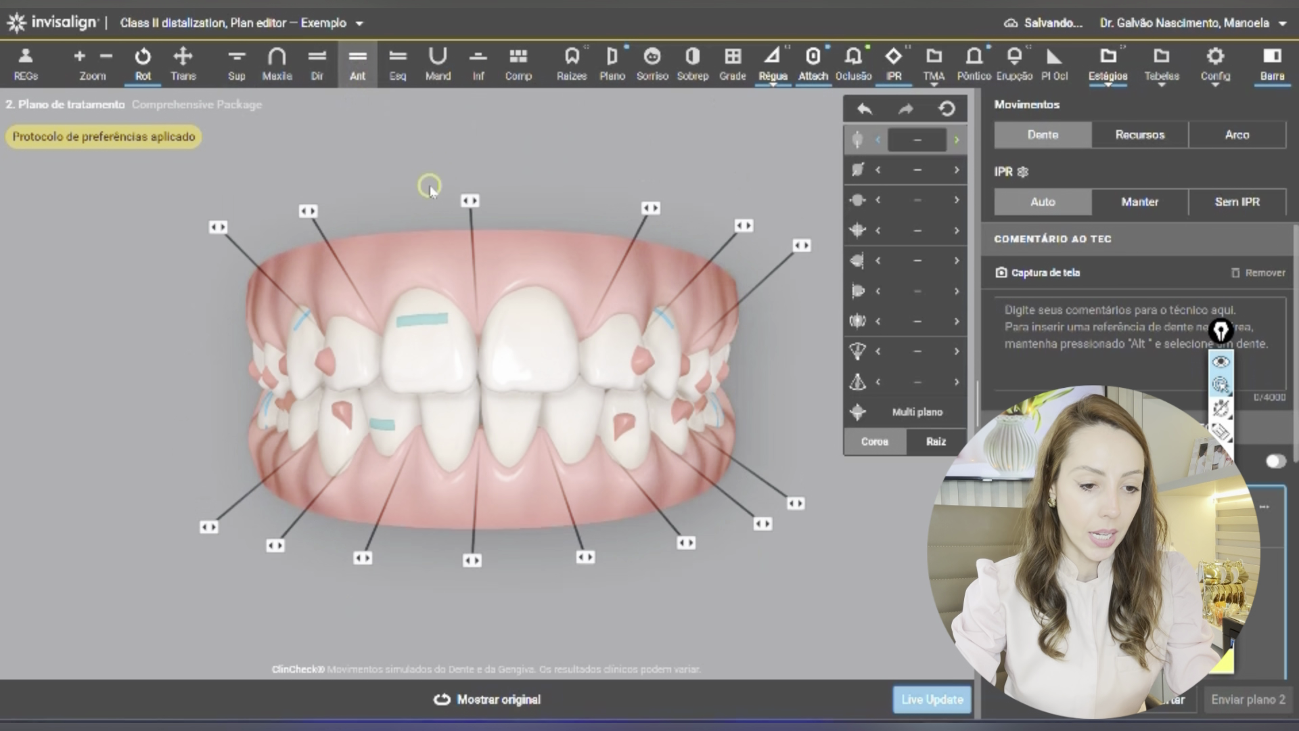
click(930, 698)
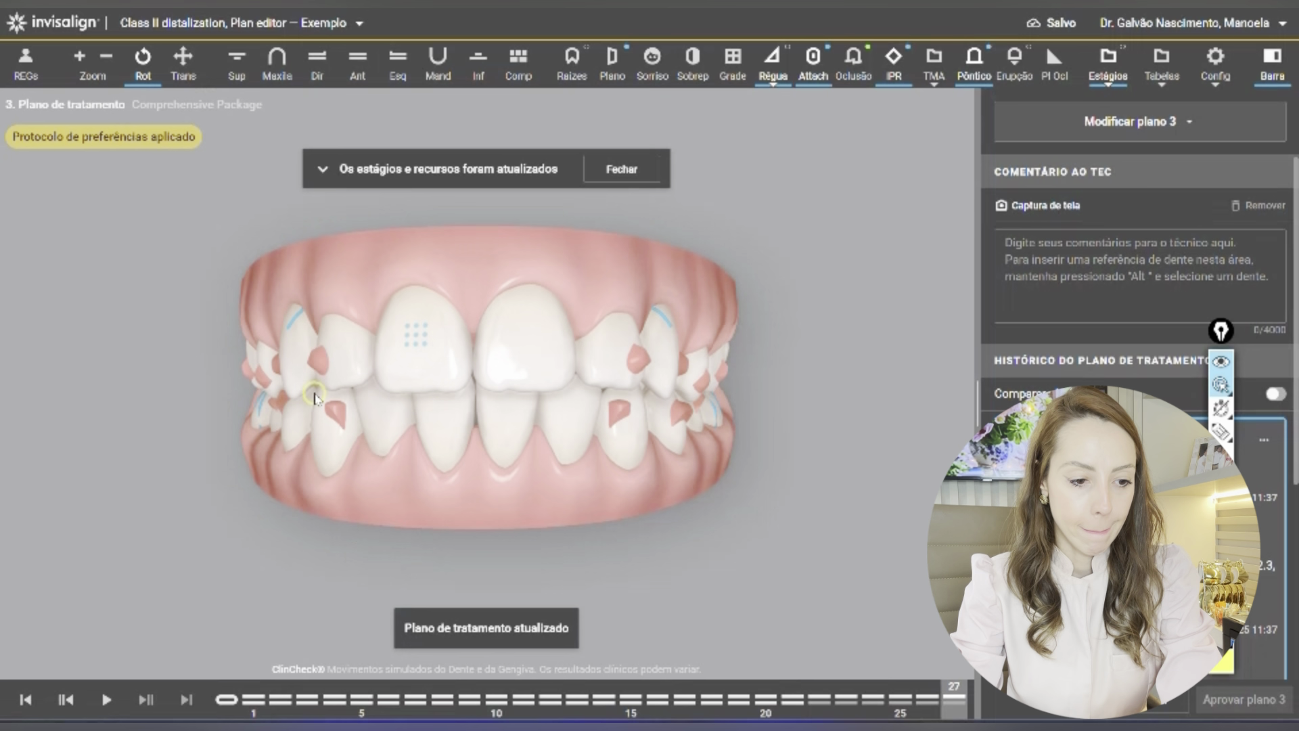
Dismiss the update notice and examine the right and left lateral occlusion, running the left view through stages 0 to 27.
drag(316, 391, 530, 389)
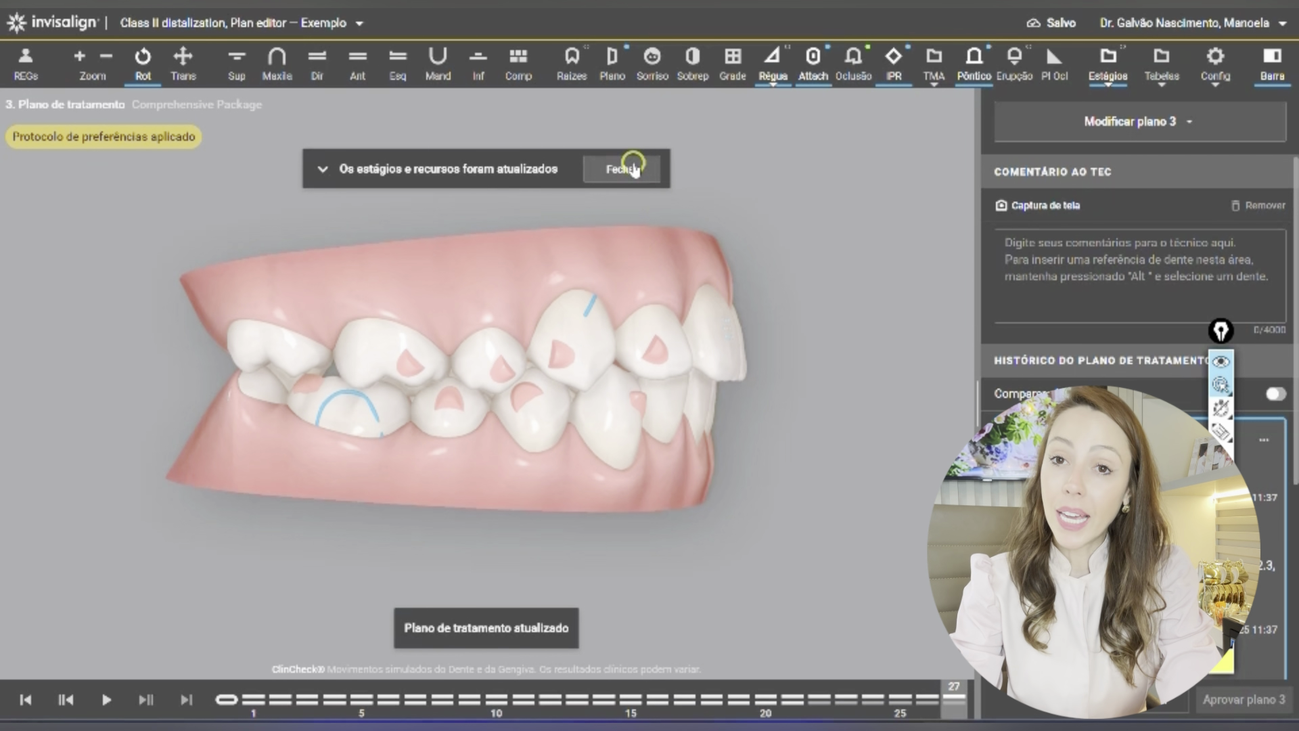
click(634, 169)
drag(602, 416, 313, 425)
drag(514, 345, 392, 337)
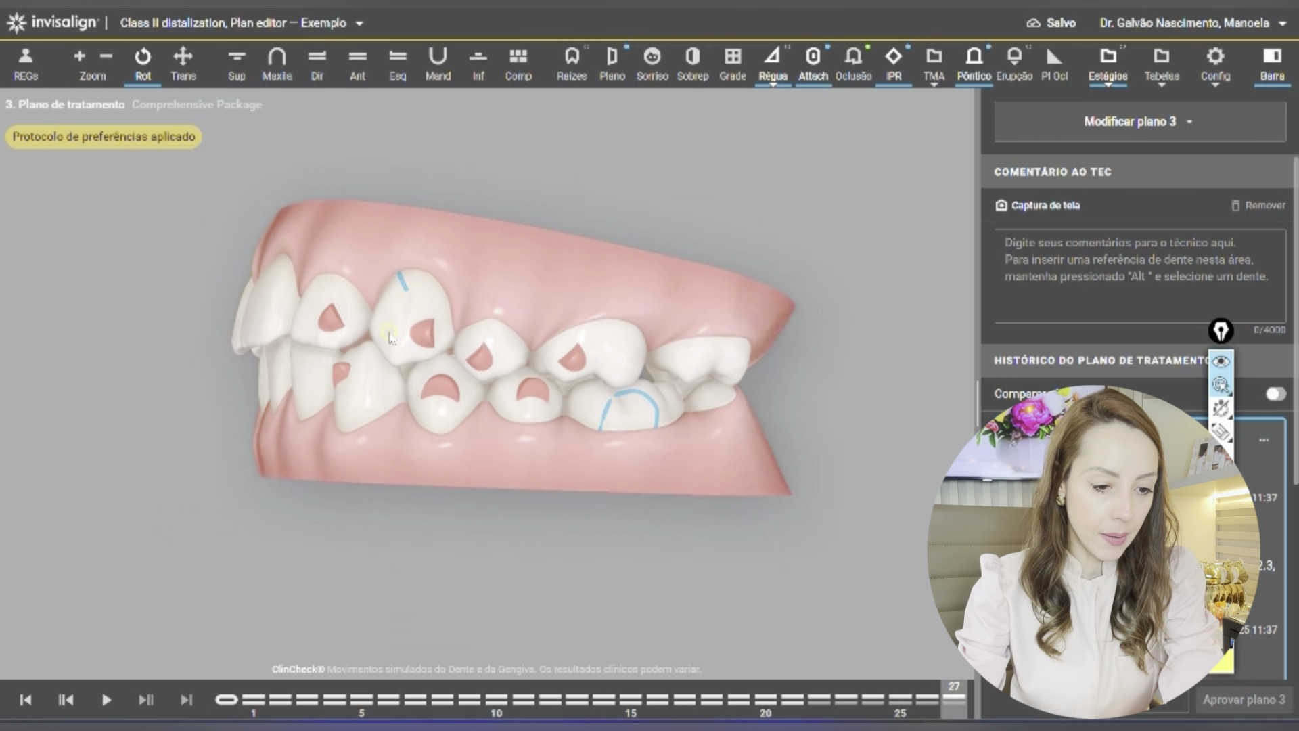
drag(230, 699, 954, 698)
Show the upper arch in occlusal view and run through its tooth movements from the initial stage to stage 27.
click(360, 79)
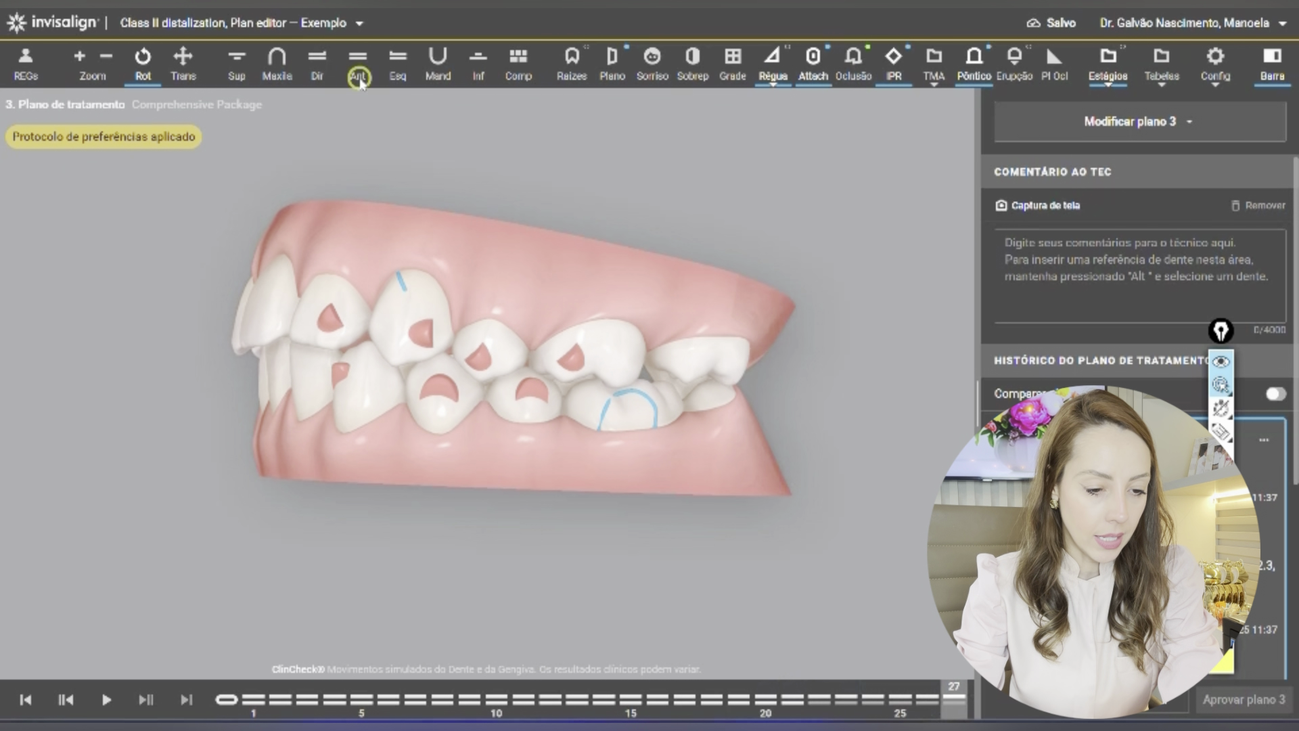
click(236, 64)
click(230, 700)
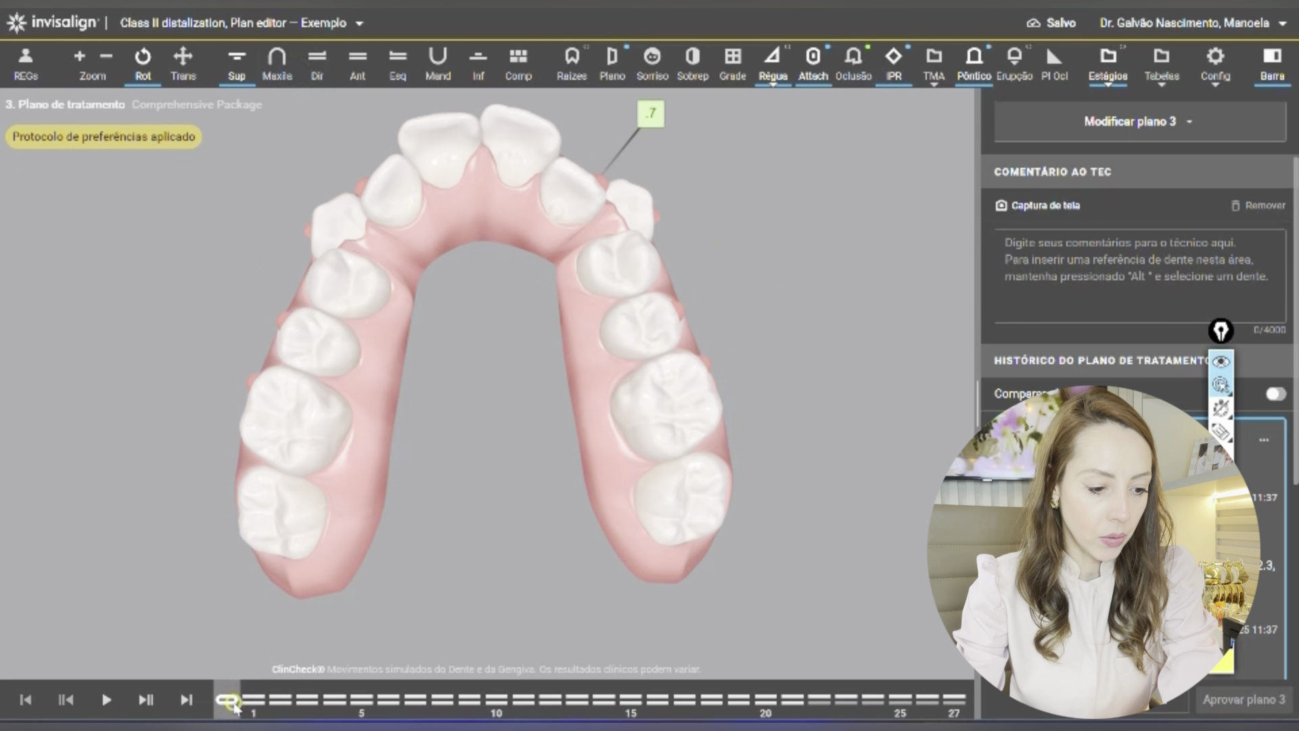
drag(232, 702, 960, 487)
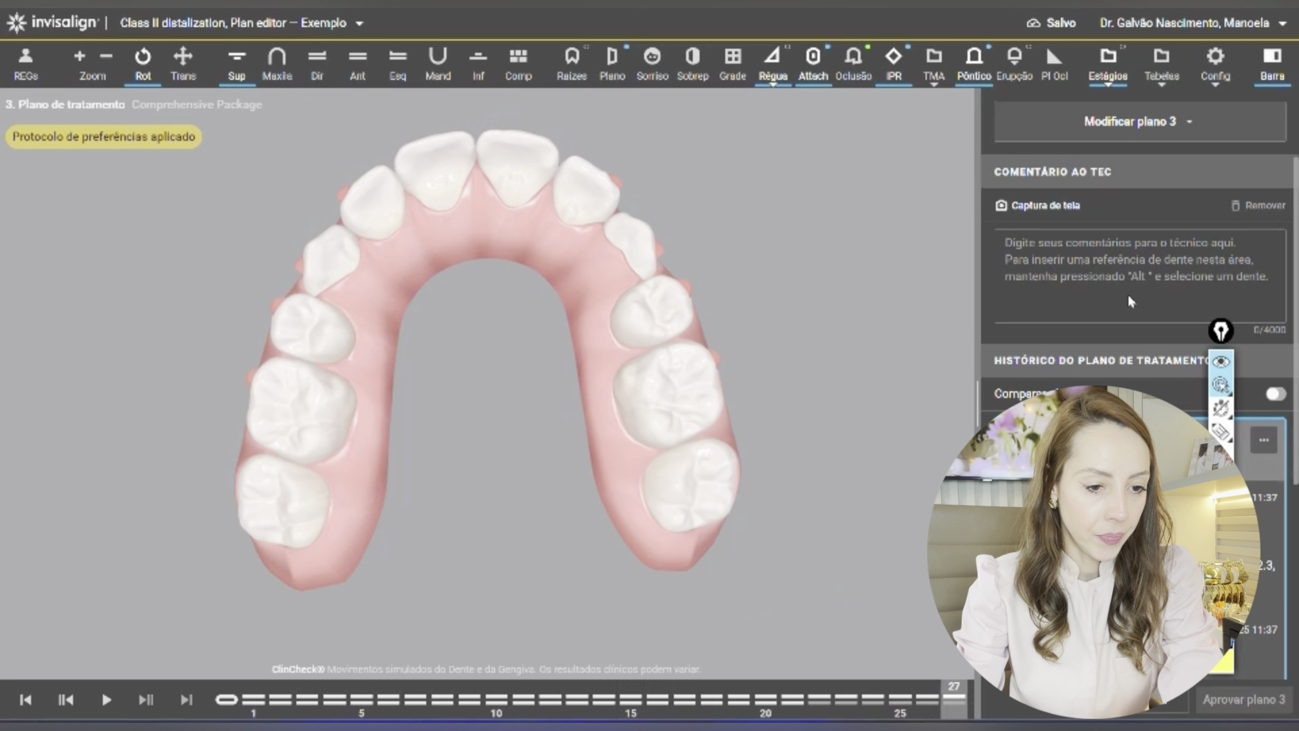
Examine the staging of the upper posterior teeth in the Stages panel and close the panel.
click(1112, 80)
click(1116, 110)
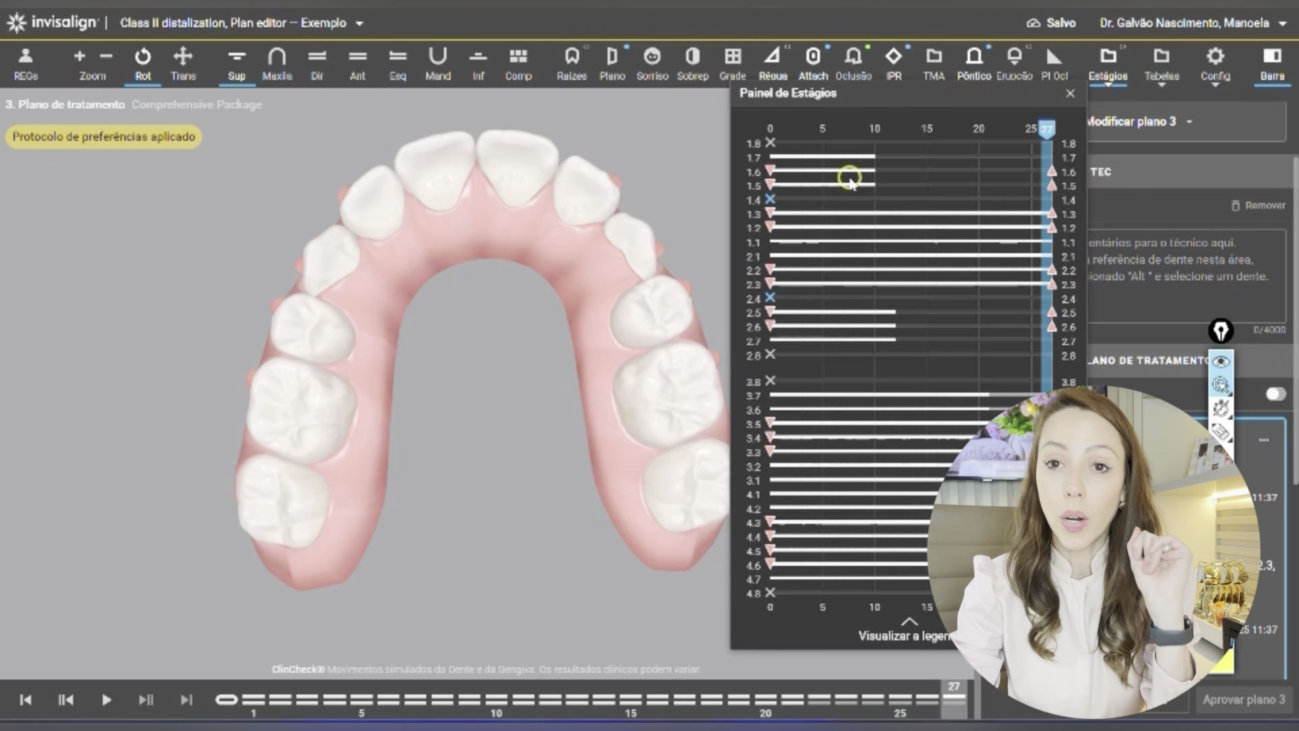
click(1070, 93)
Examine the upper arch's mesiodistal translation values in the Movement Table, temporarily underlining that row, and close the table.
click(1161, 64)
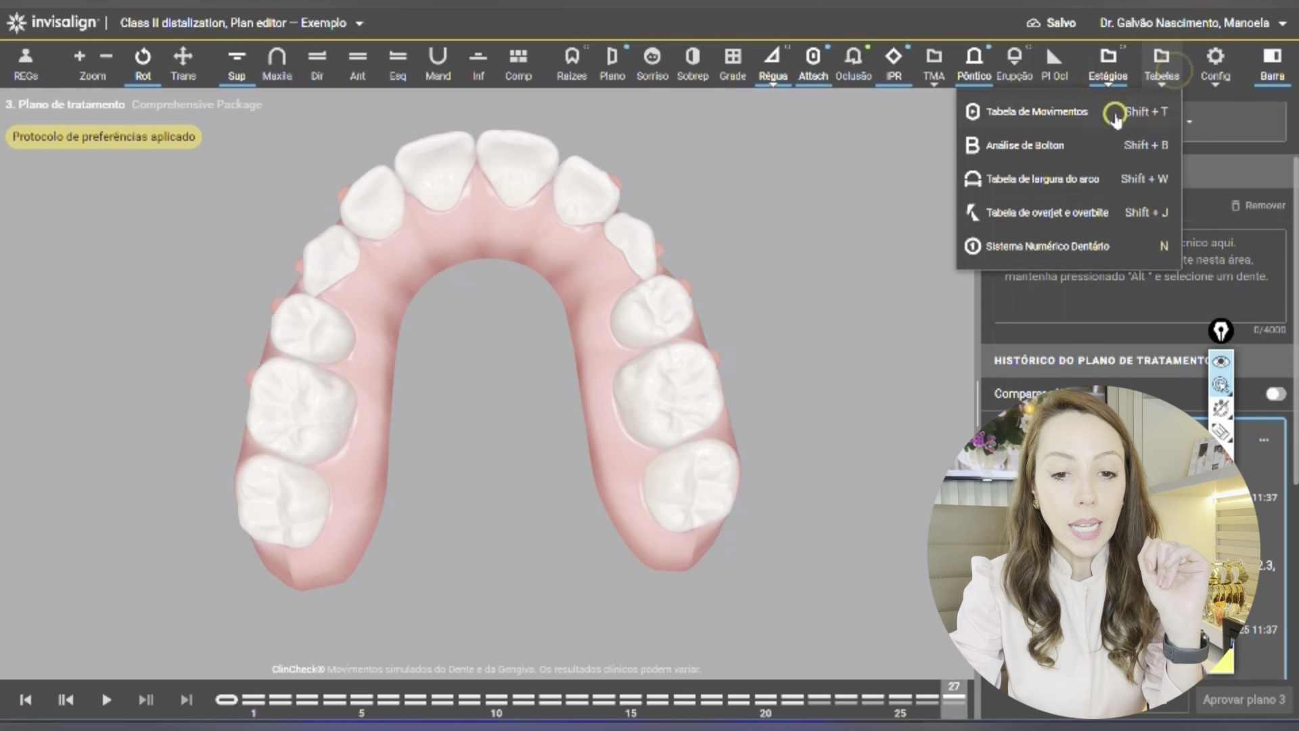
click(1111, 113)
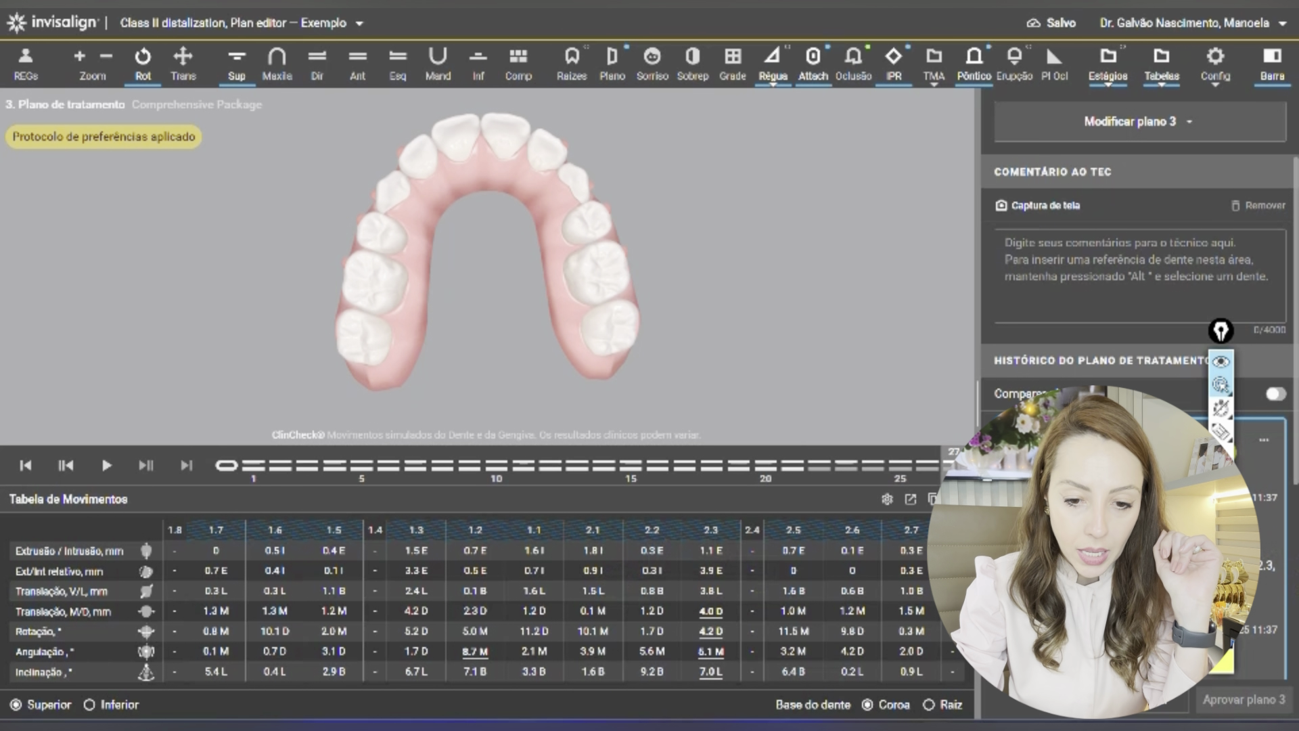
drag(8, 619, 940, 619)
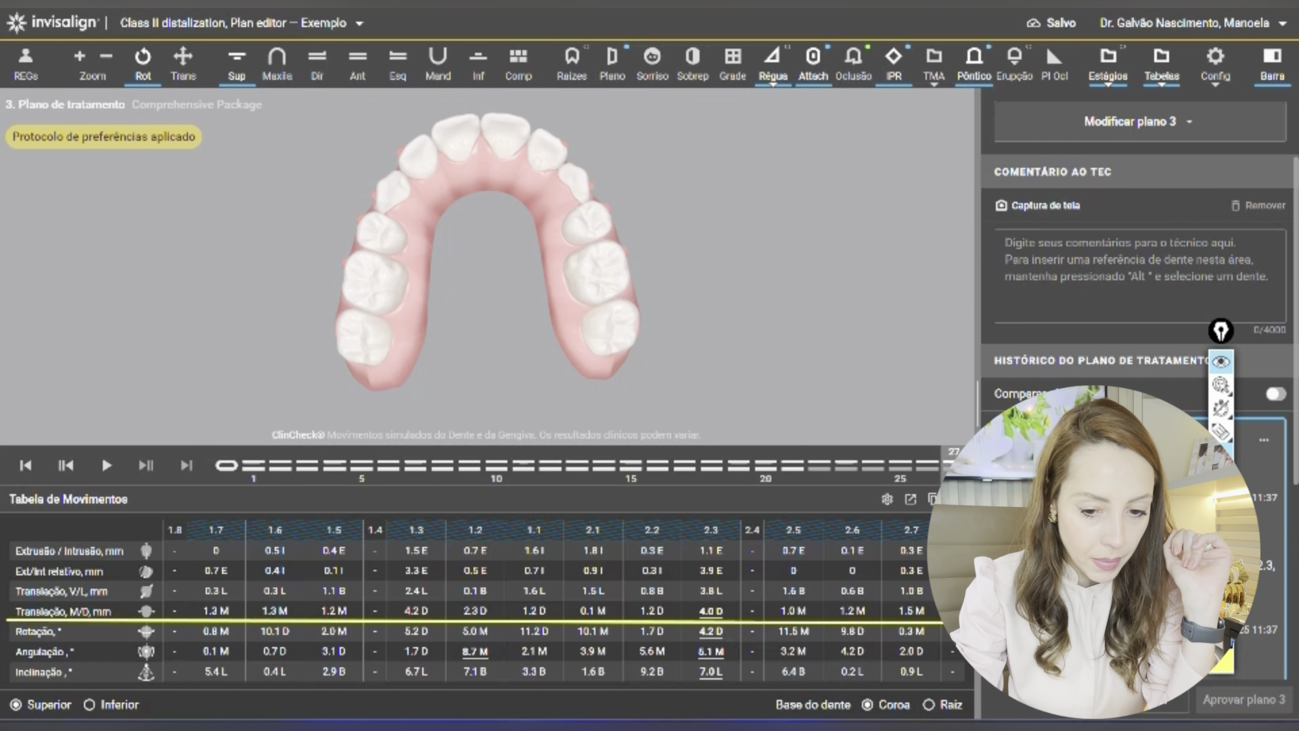
click(1222, 387)
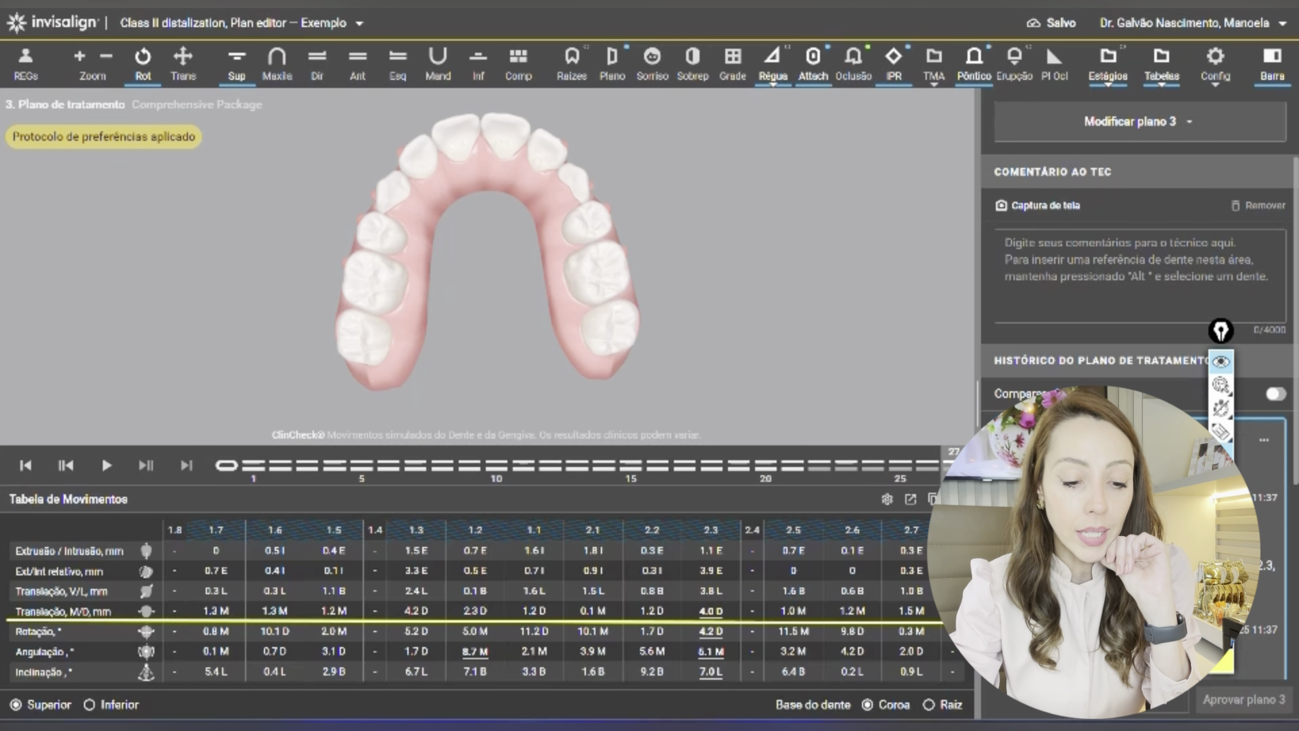
mouse_move(1221, 407)
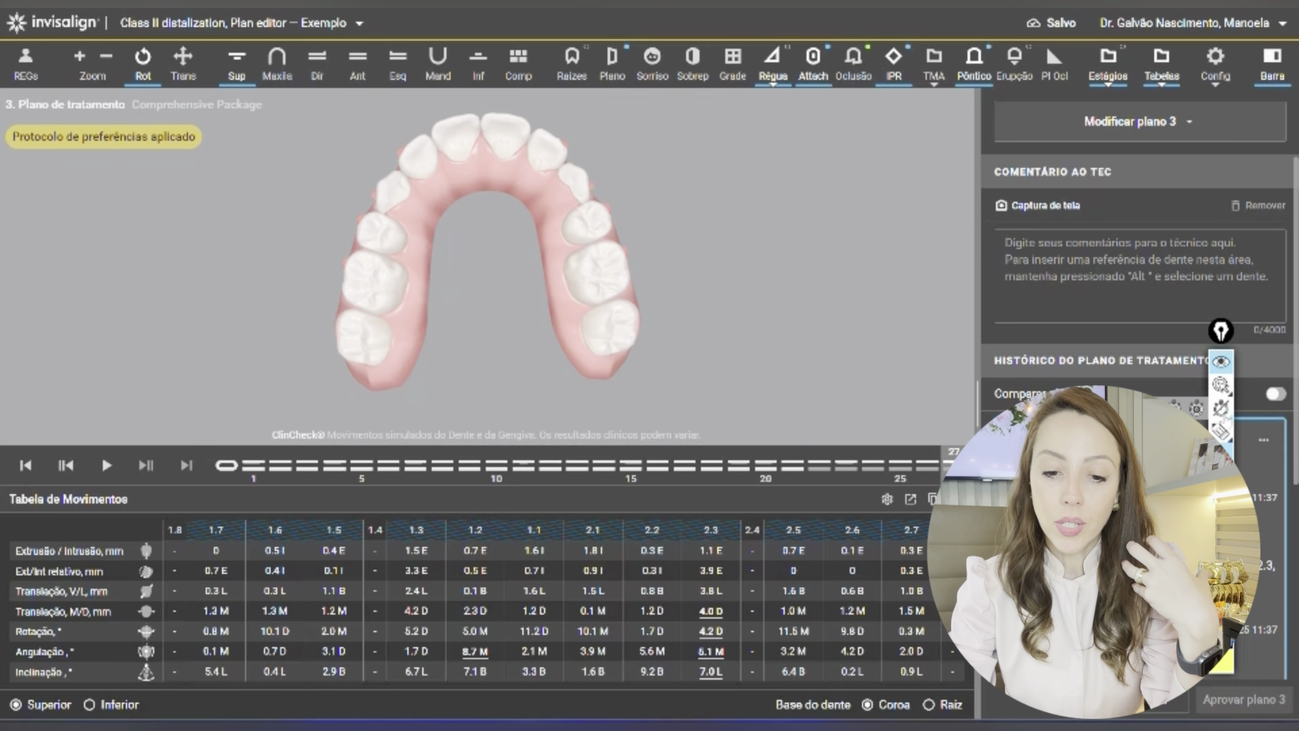
mouse_move(1225, 384)
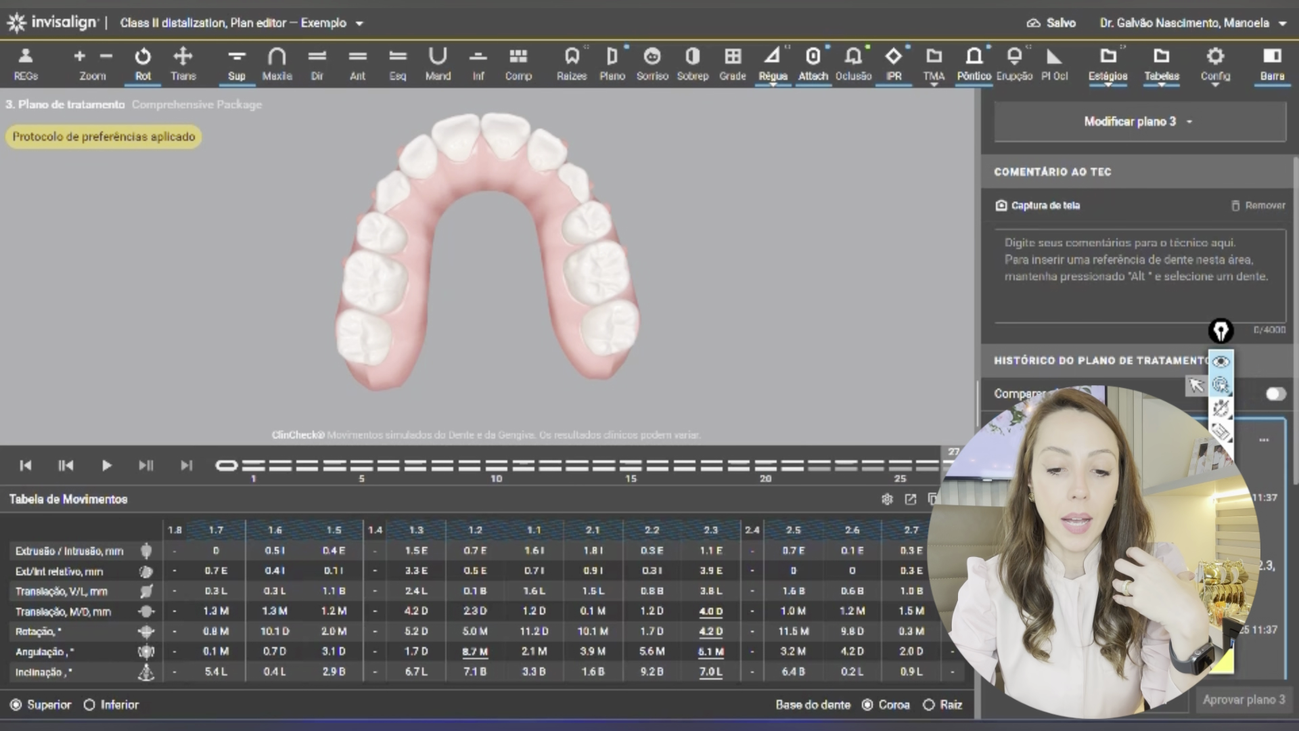
click(955, 500)
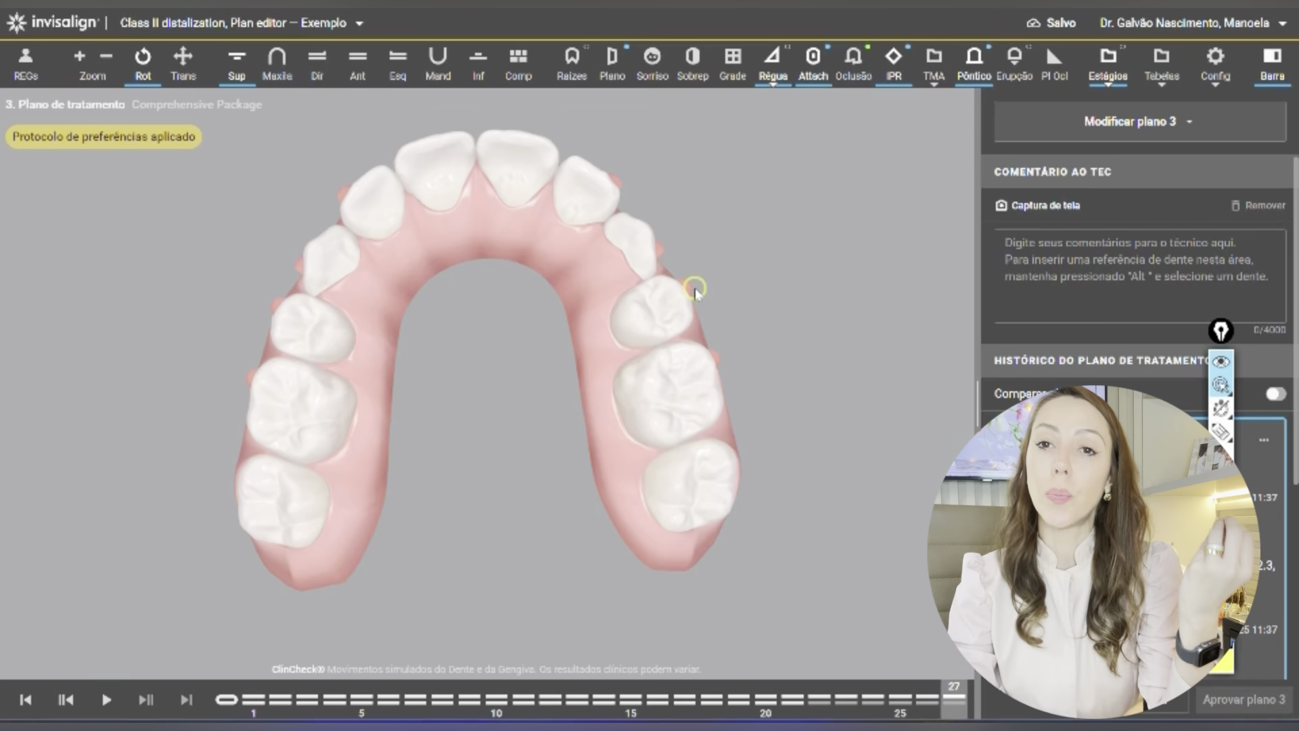